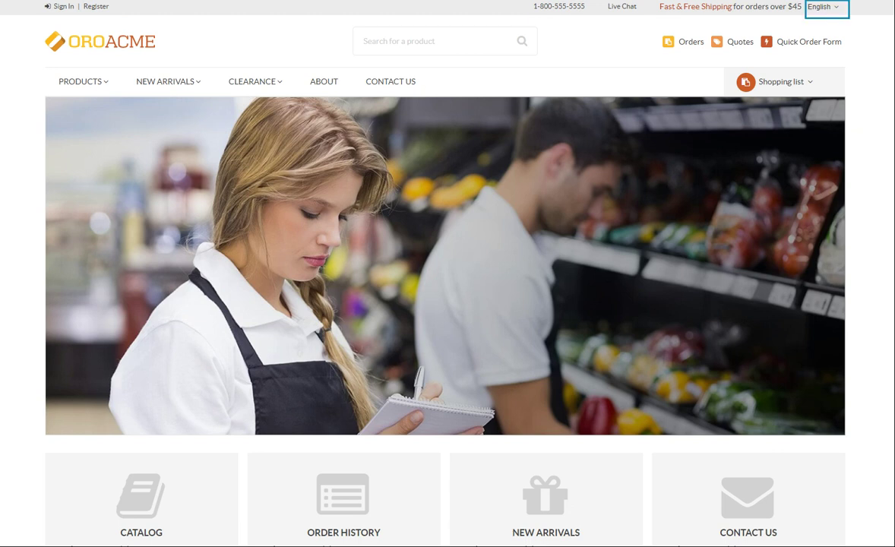
- Check the storefront language list, keep English, and search the catalog for 'flash'
{"action": "left_click", "coordinate": [826, 9]}
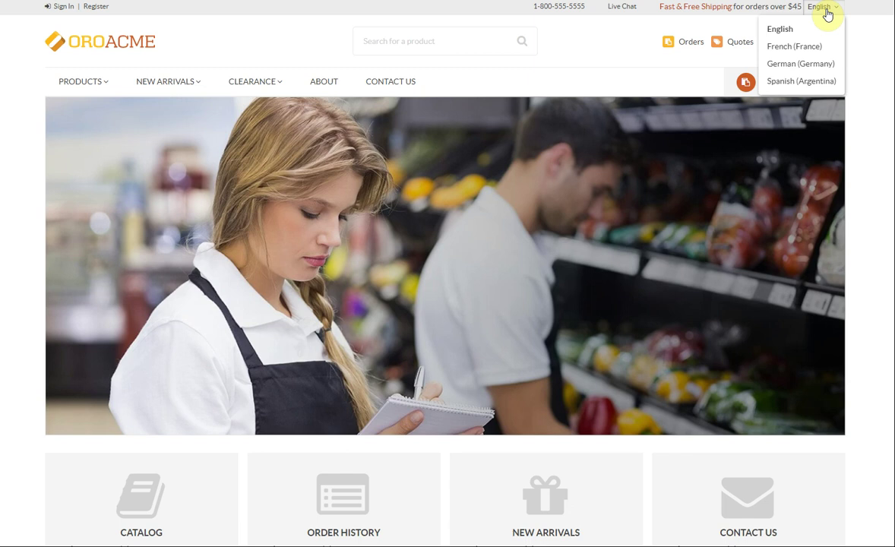
{"action": "left_click", "coordinate": [826, 9]}
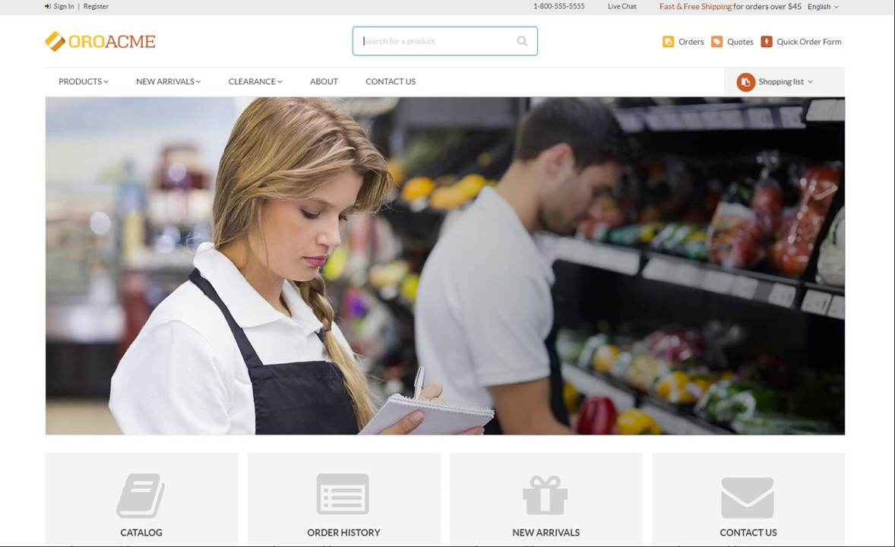
{"action": "type", "text": "flash"}
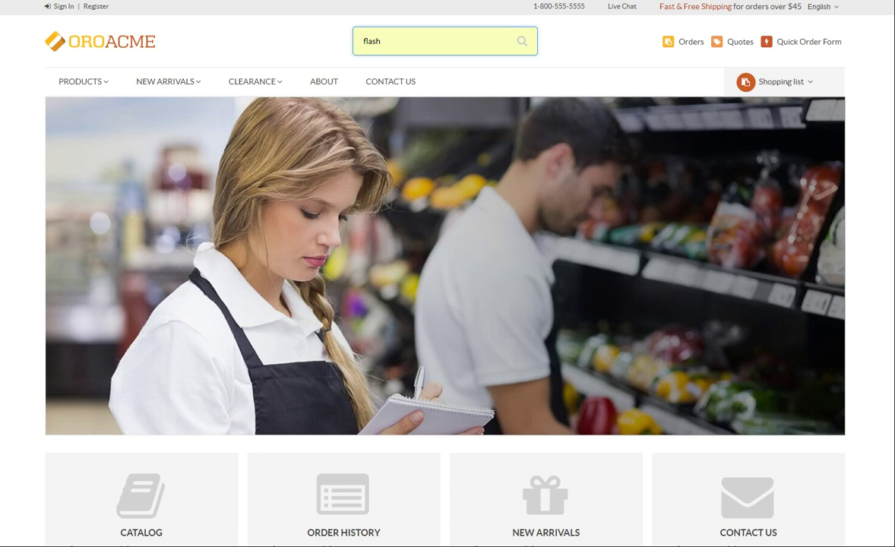
{"action": "left_click", "coordinate": [521, 41]}
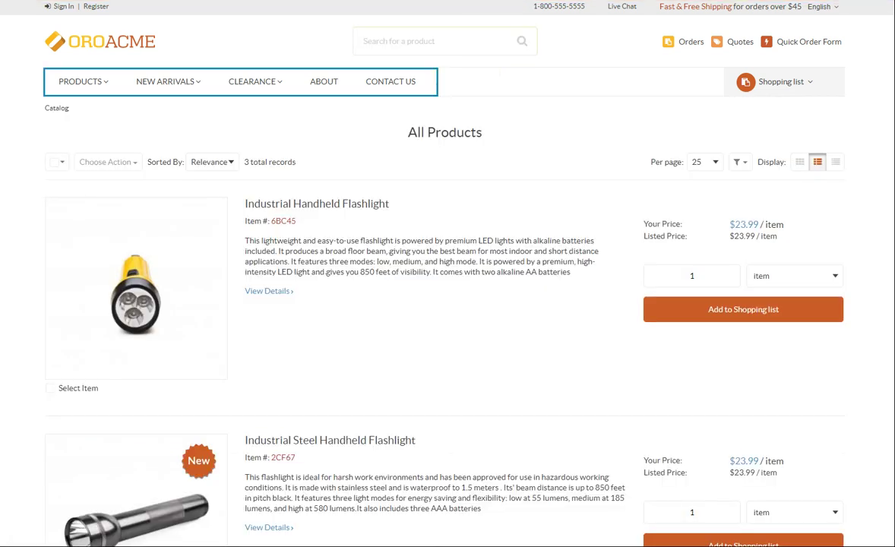
- Check what the shopping list currently holds from the header dropdown
{"action": "mouse_move", "coordinate": [89, 84]}
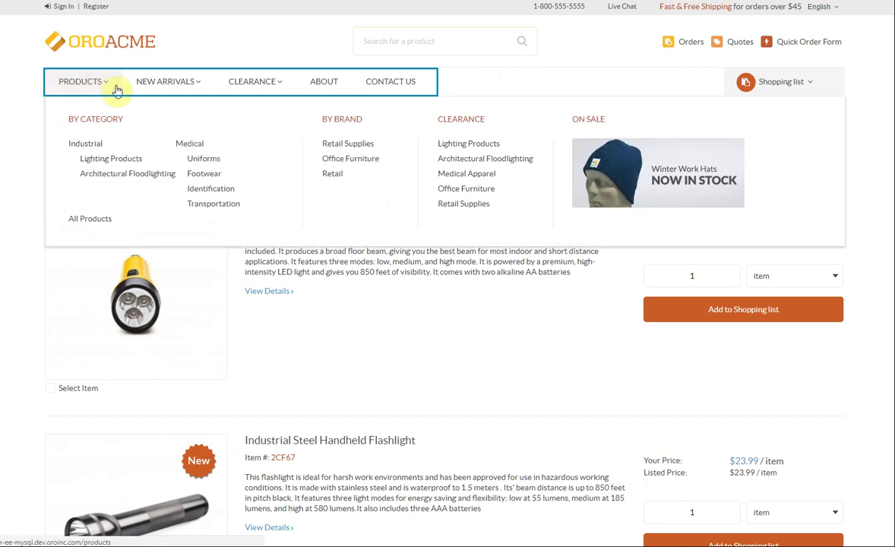
{"action": "mouse_move", "coordinate": [179, 95]}
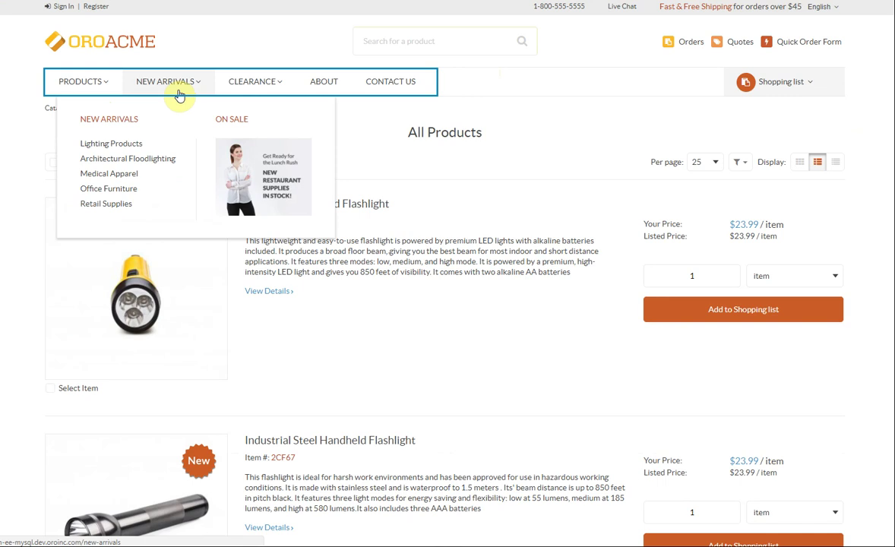
{"action": "mouse_move", "coordinate": [230, 87]}
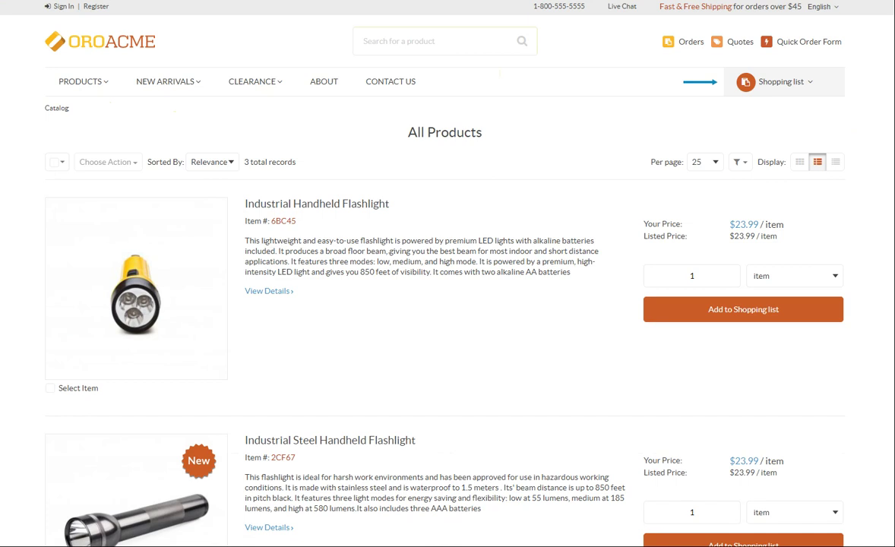
{"action": "left_click", "coordinate": [826, 92]}
- Filter products by SKU 2JD29, review sort options, then clear filters to list all 64
{"action": "left_click", "coordinate": [738, 163]}
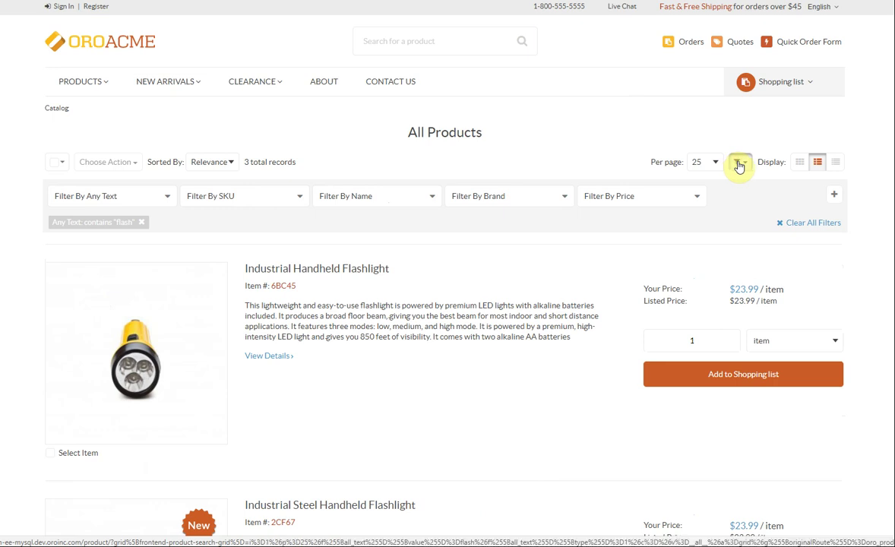
{"action": "left_click", "coordinate": [299, 196]}
{"action": "type", "text": "2JD29"}
{"action": "left_click", "coordinate": [215, 285]}
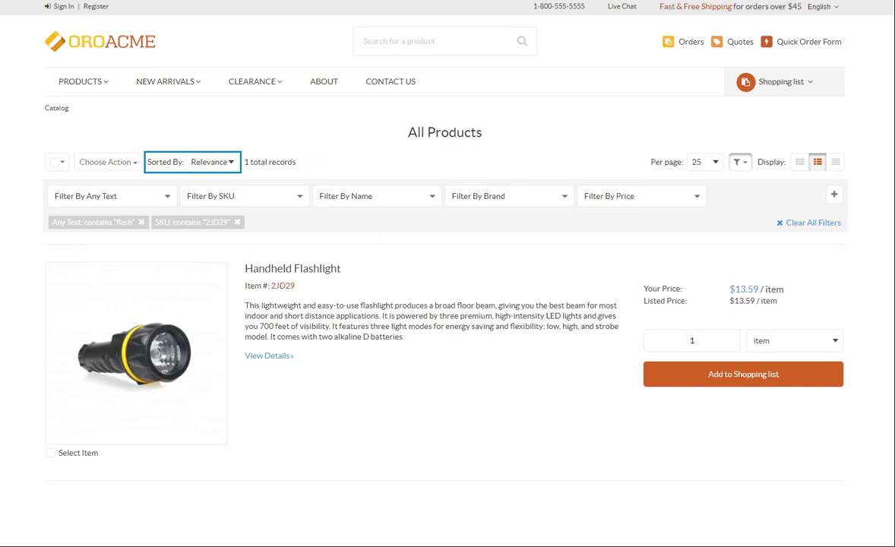
{"action": "left_click", "coordinate": [227, 161]}
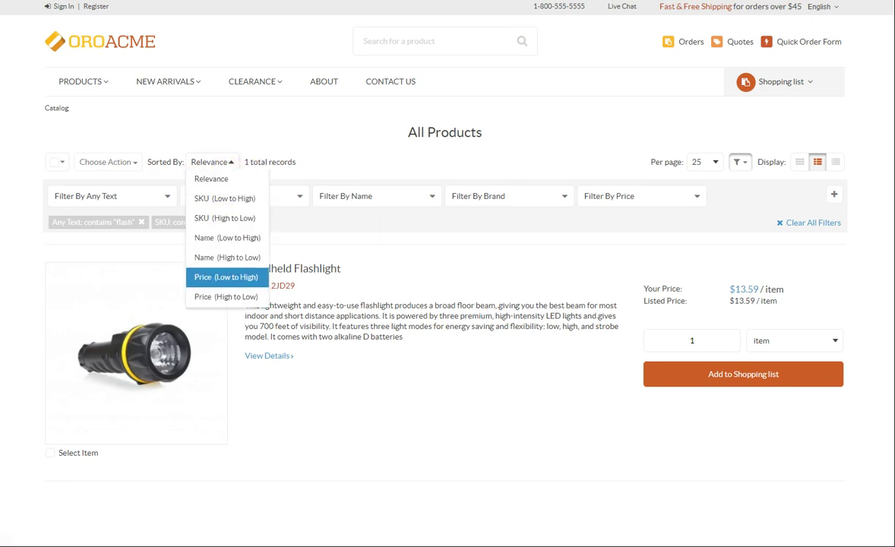
{"action": "left_click", "coordinate": [226, 276]}
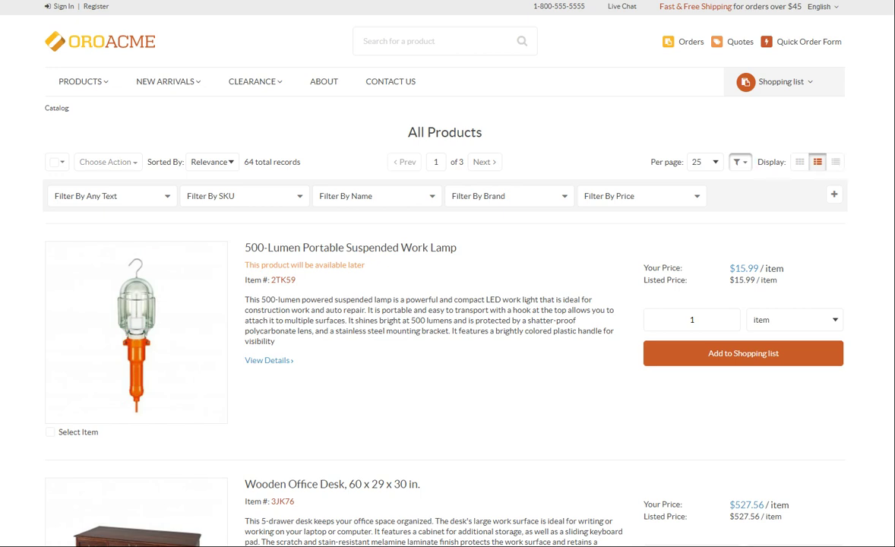
{"action": "left_click", "coordinate": [799, 162]}
{"action": "left_click", "coordinate": [817, 162]}
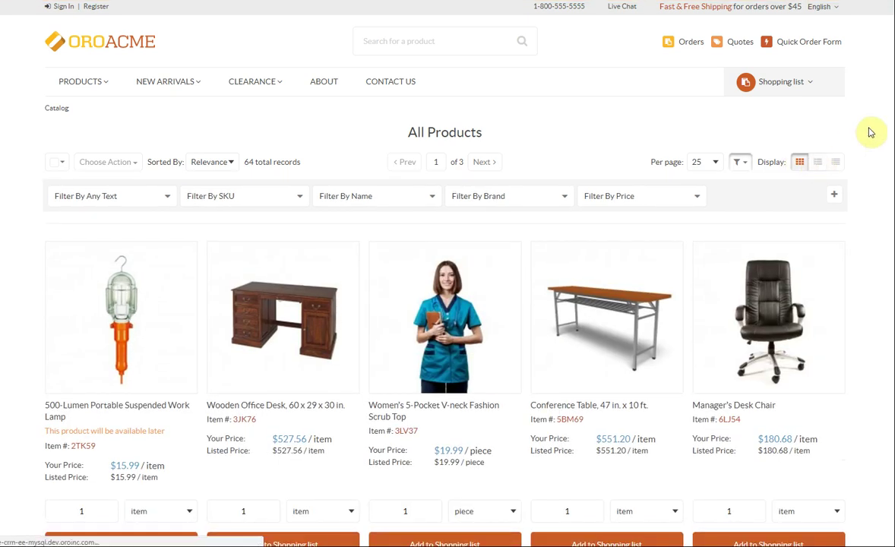
{"action": "left_click", "coordinate": [834, 162]}
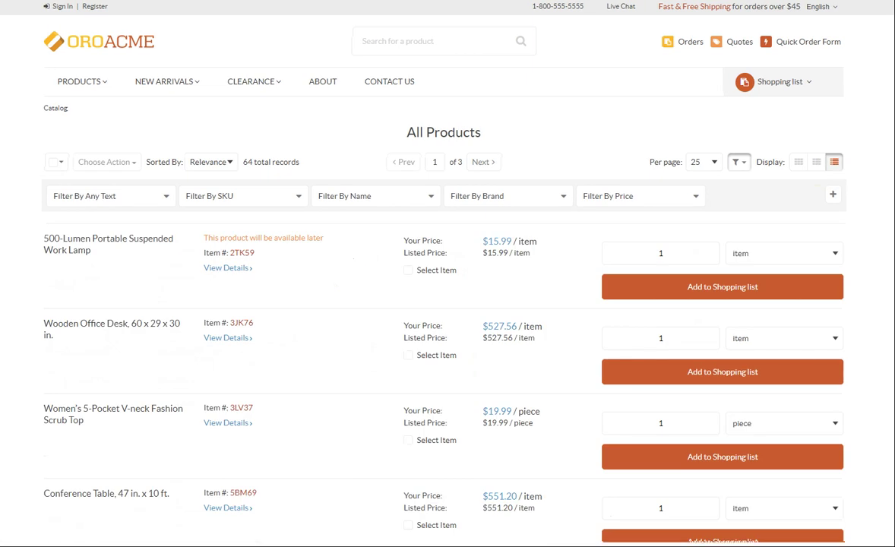
{"action": "left_click", "coordinate": [817, 162]}
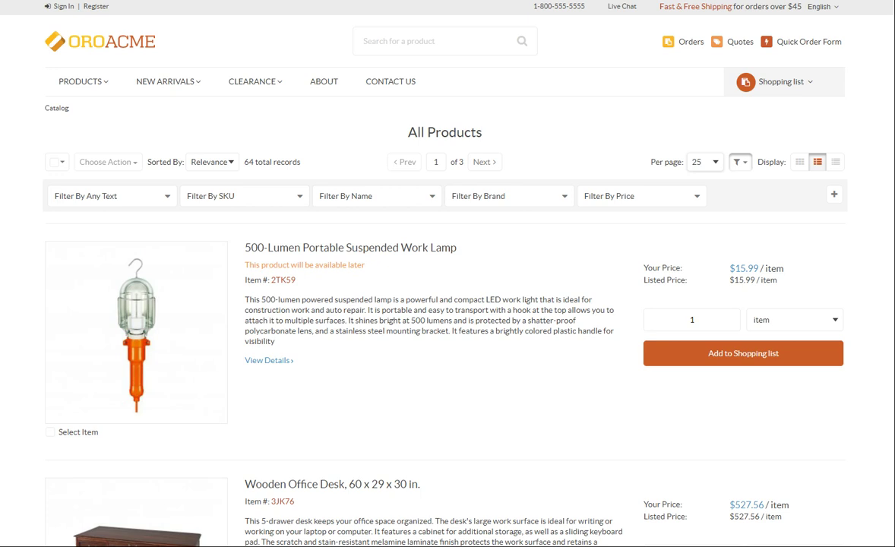
{"action": "left_click", "coordinate": [437, 164]}
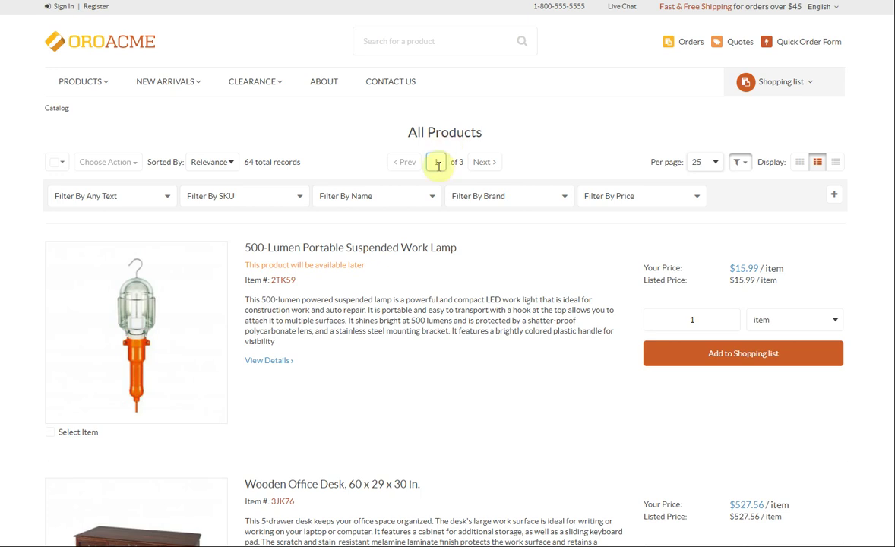
{"action": "left_click", "coordinate": [718, 164]}
{"action": "key", "text": "Escape"}
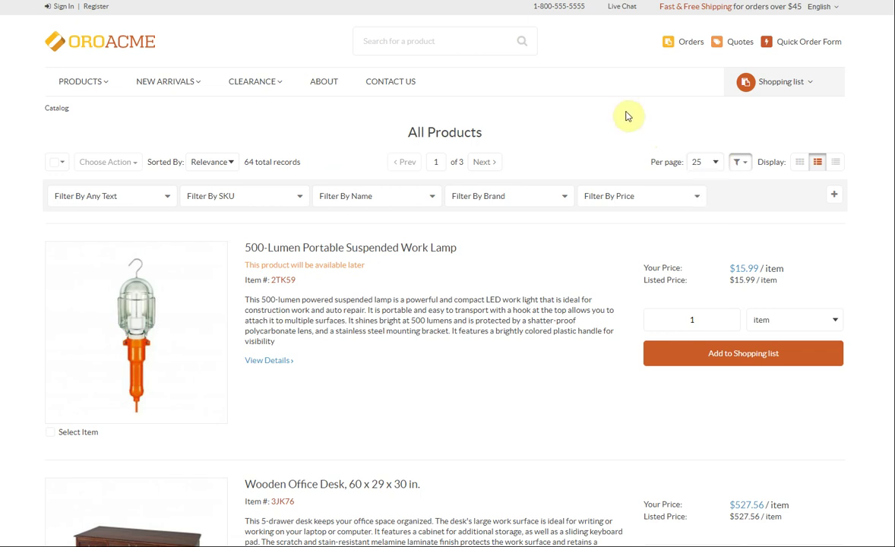
- Return from the product listing to the OroAcme home page and browse its featured products
{"action": "scroll", "coordinate": [853, 104], "scroll_direction": "down", "scroll_amount": 20}
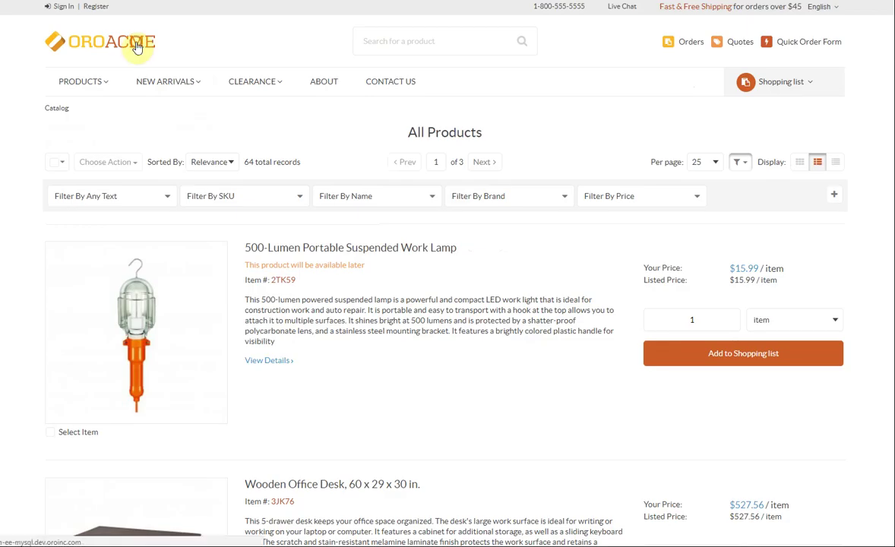
{"action": "left_click", "coordinate": [129, 44]}
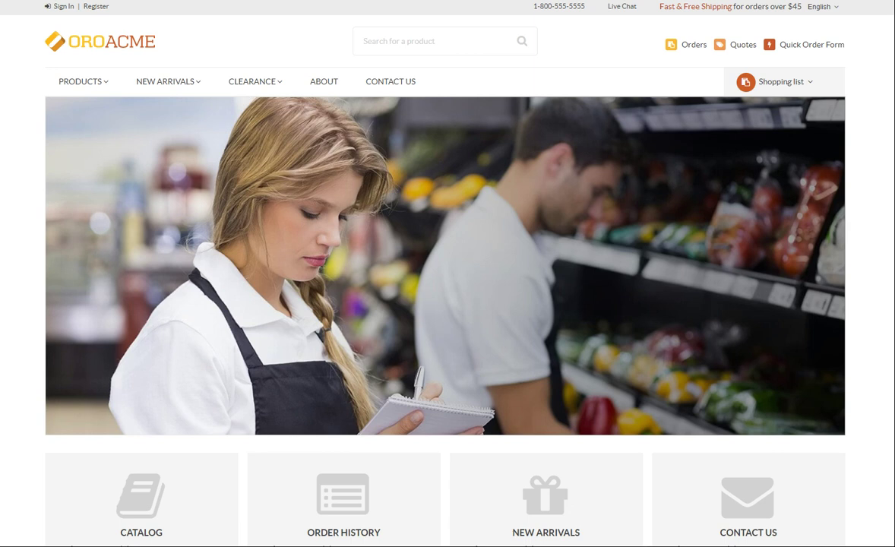
{"action": "scroll", "coordinate": [158, 197], "scroll_direction": "down", "scroll_amount": 10}
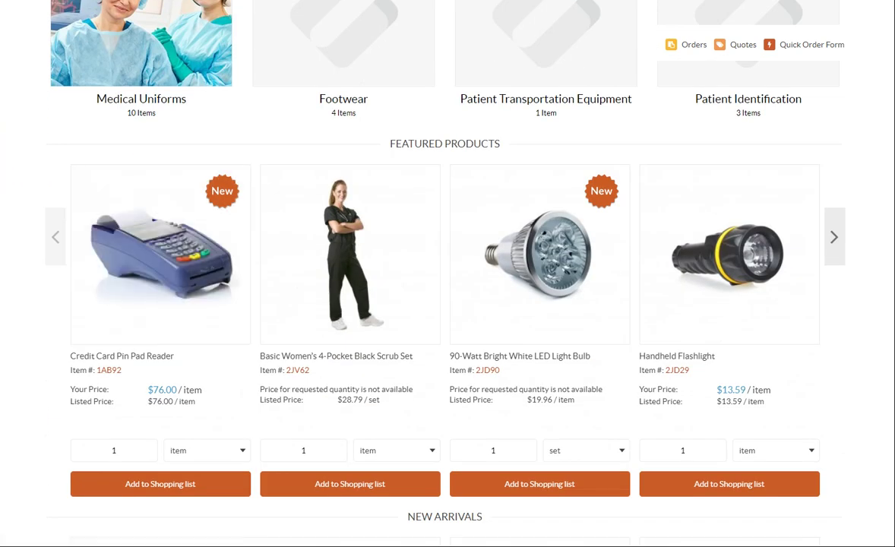
{"action": "scroll", "coordinate": [448, 304], "scroll_direction": "up", "scroll_amount": 6}
{"action": "scroll", "coordinate": [448, 273], "scroll_direction": "up", "scroll_amount": 6}
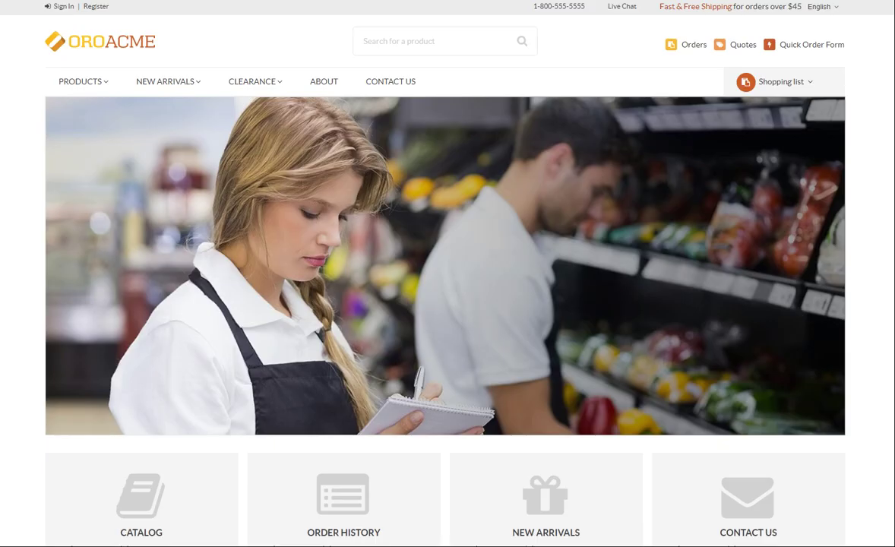
- Search the catalog for the Credit Card Pin Pad Reader using the search suggestions
{"action": "left_click", "coordinate": [368, 44]}
{"action": "left_click", "coordinate": [457, 40]}
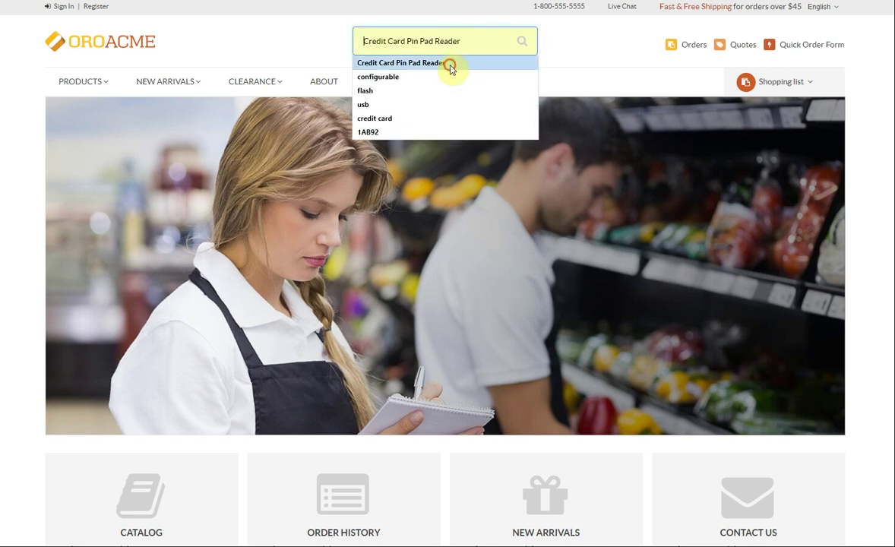
{"action": "left_click", "coordinate": [450, 63]}
{"action": "left_click", "coordinate": [522, 42]}
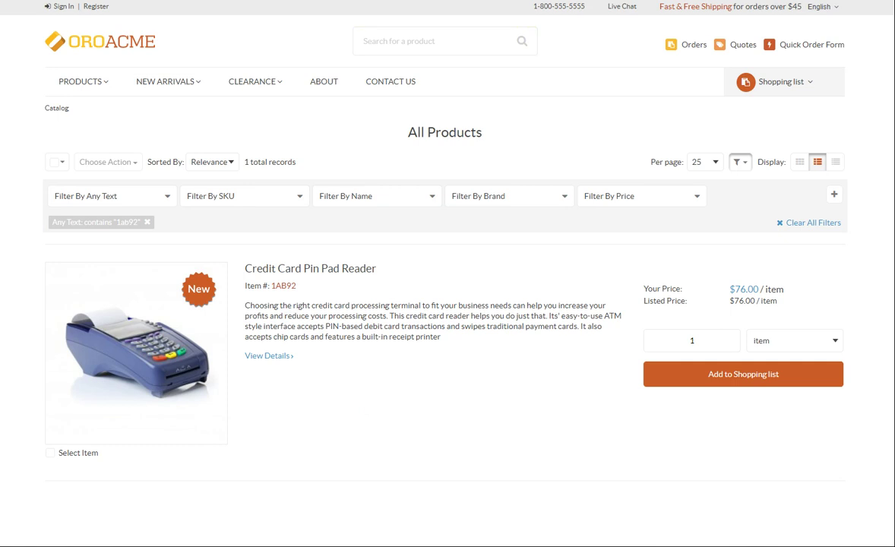
- Add 100 Credit Card Pin Pad Readers to the shopping list
{"action": "mouse_move", "coordinate": [173, 322]}
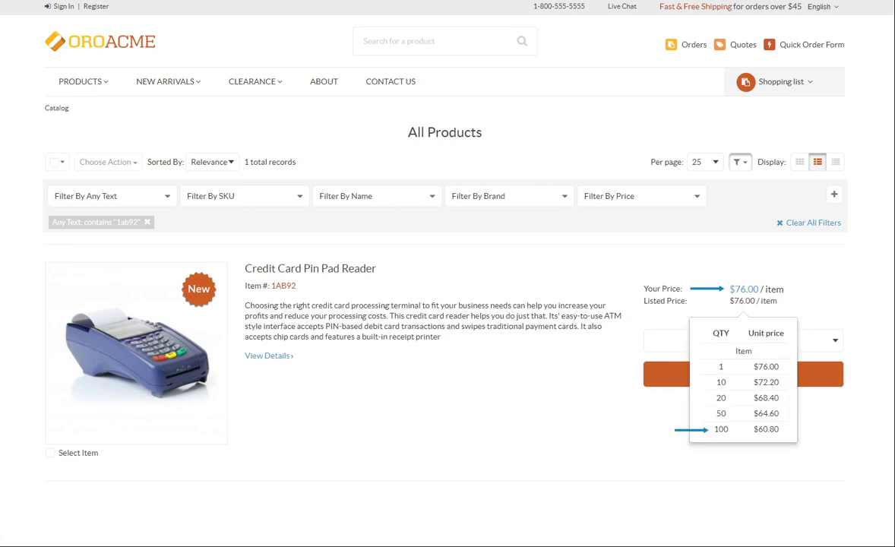
{"action": "left_click", "coordinate": [689, 340]}
{"action": "type", "text": "100"}
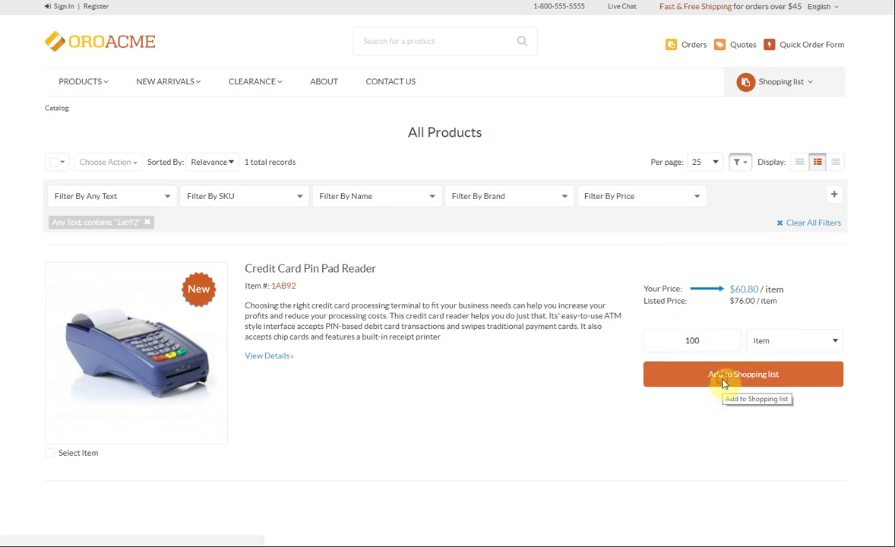
{"action": "left_click", "coordinate": [723, 384]}
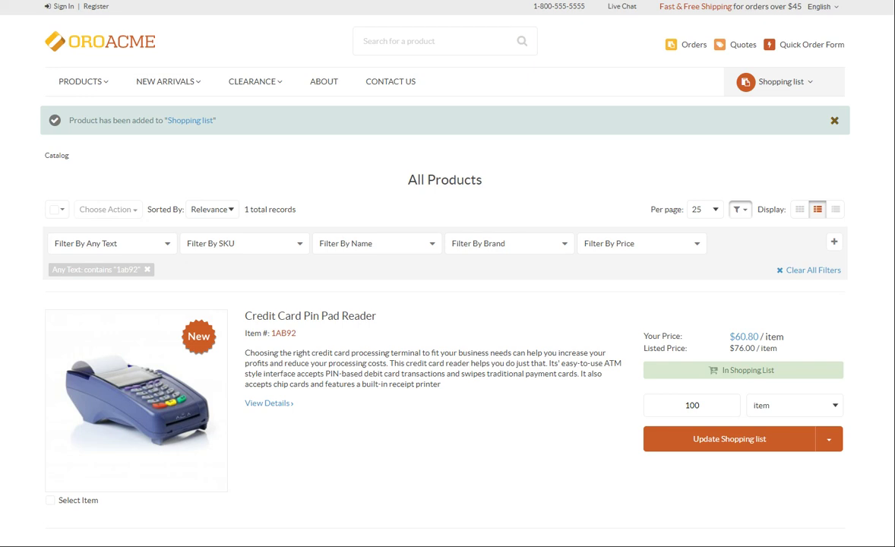
- Open the shopping list details: 100 pin pad readers at $60.80, totalling $6,080.00
{"action": "left_click", "coordinate": [828, 80]}
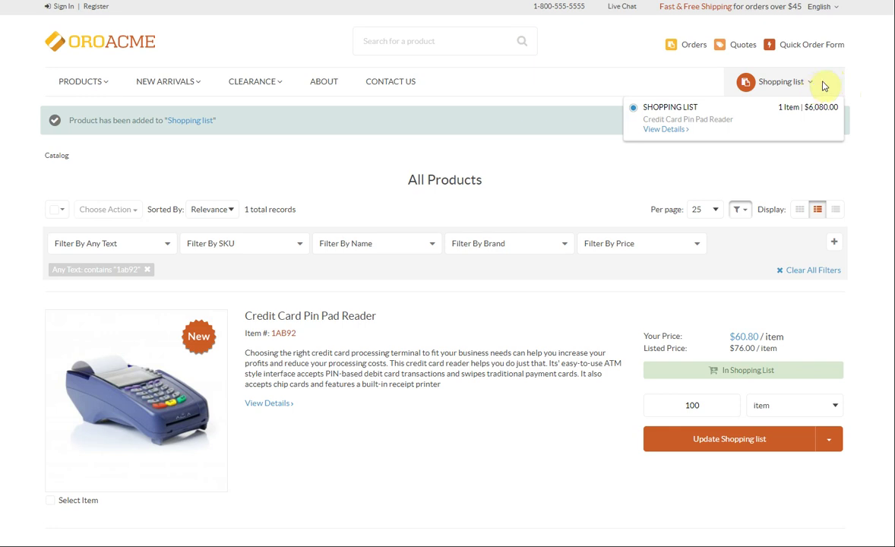
{"action": "left_click", "coordinate": [672, 131]}
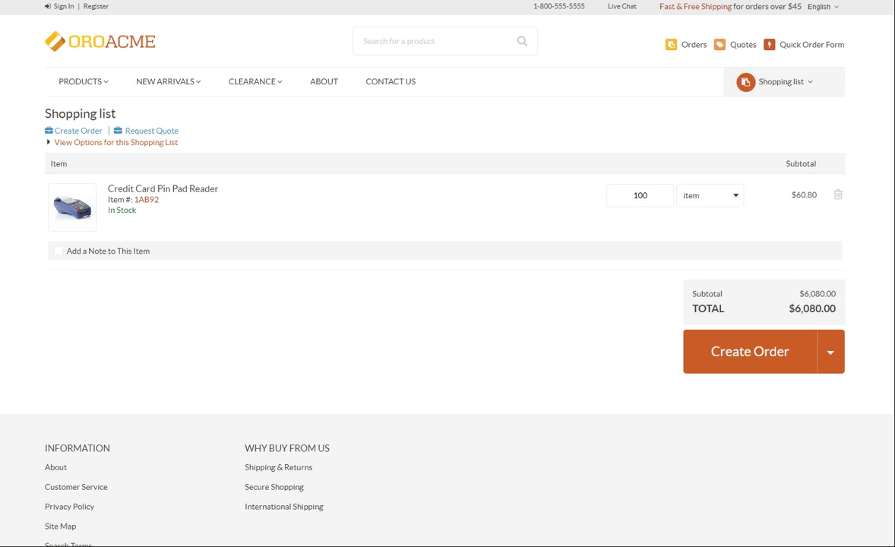
{"action": "mouse_move", "coordinate": [804, 194]}
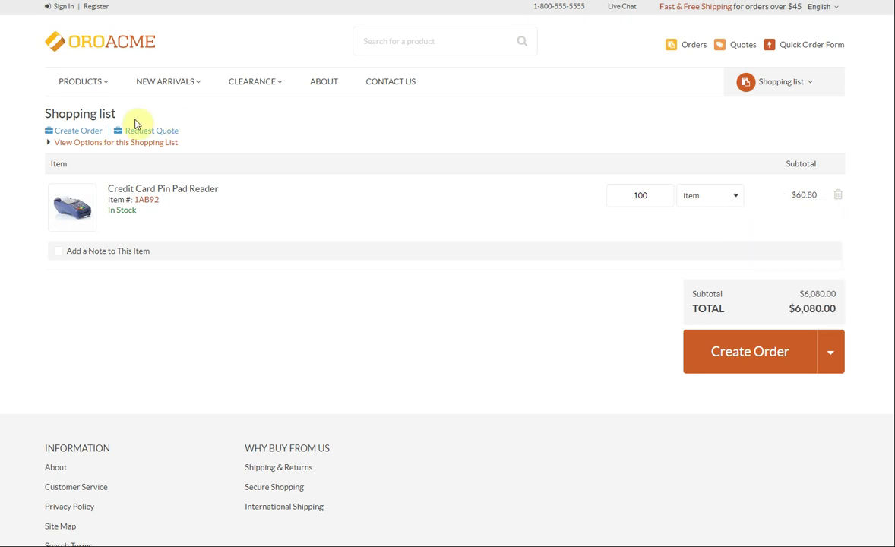
- Start a quote request and enter the contact's first name, last name and e-mail
{"action": "left_click", "coordinate": [168, 132]}
{"action": "left_click", "coordinate": [250, 167]}
{"action": "type", "text": "J"}
{"action": "left_click", "coordinate": [464, 166]}
{"action": "left_click", "coordinate": [462, 187]}
{"action": "left_click", "coordinate": [82, 216]}
{"action": "type", "text": "jsmith@test.com"}
- Enter 'Company A' as the company and paste the extra 5% discount note
{"action": "left_click", "coordinate": [139, 263]}
{"action": "scroll", "coordinate": [139, 264], "scroll_direction": "down", "scroll_amount": 2}
{"action": "type", "text": "Company A"}
{"action": "left_click", "coordinate": [106, 207]}
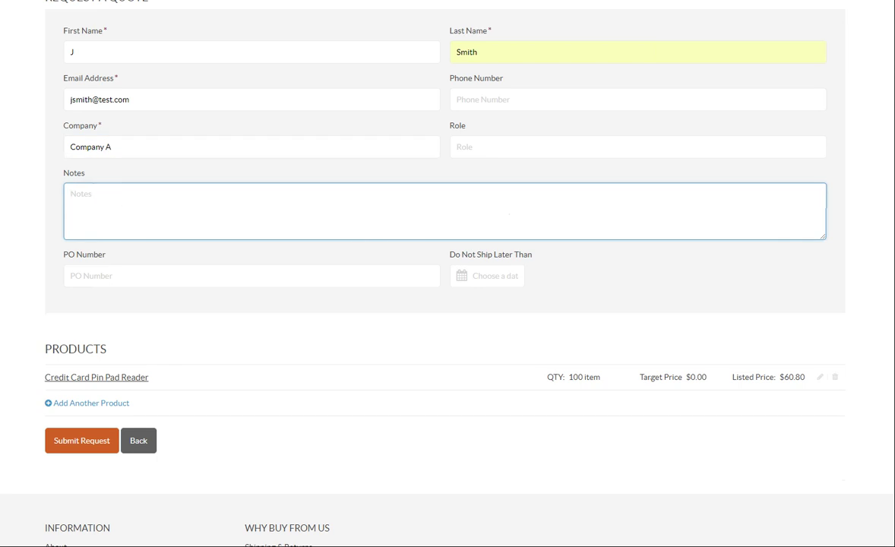
{"action": "type", "text": "Dear Seller,  I am writing on behalf of the finance department of Company A. We are interested in purchasing 100 items of Credit Card Pin Pad Readers and would like to know if we can qualify for an extra 5% discount off the total order if it's possible. We'd appreciate if you could reduce the price for us. Looking forward to hearing from you."}
- Give the pin pad reader line a 57.76 target price, save it, and submit the request
{"action": "key", "text": "Tab"}
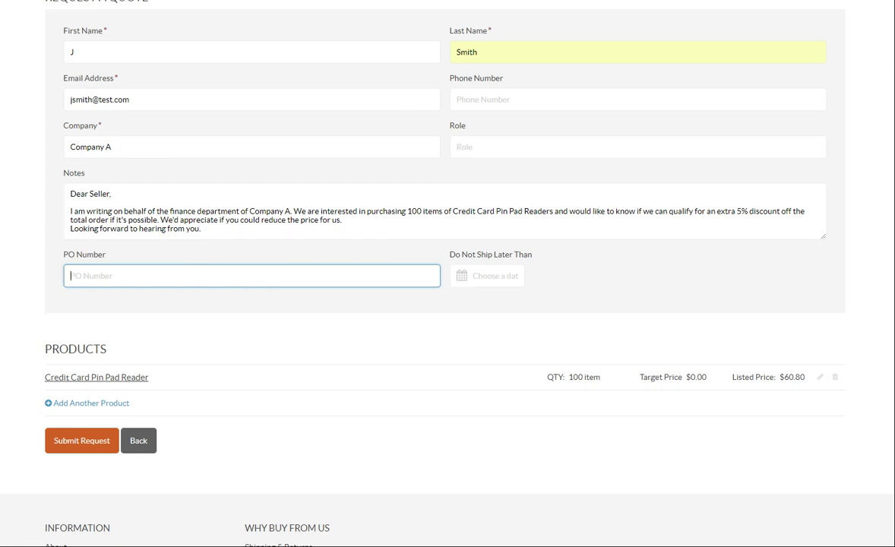
{"action": "left_click", "coordinate": [820, 377]}
{"action": "left_click", "coordinate": [790, 381]}
{"action": "type", "text": "57.76"}
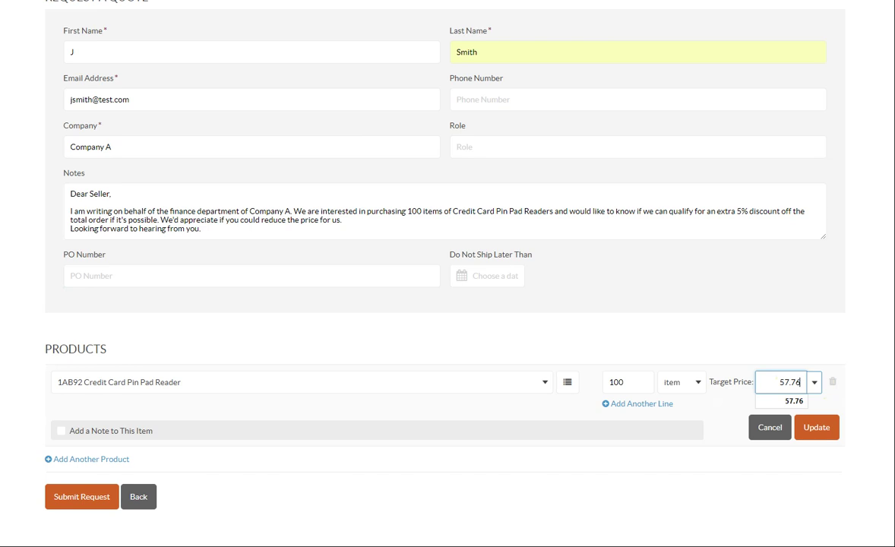
{"action": "key", "text": "Tab"}
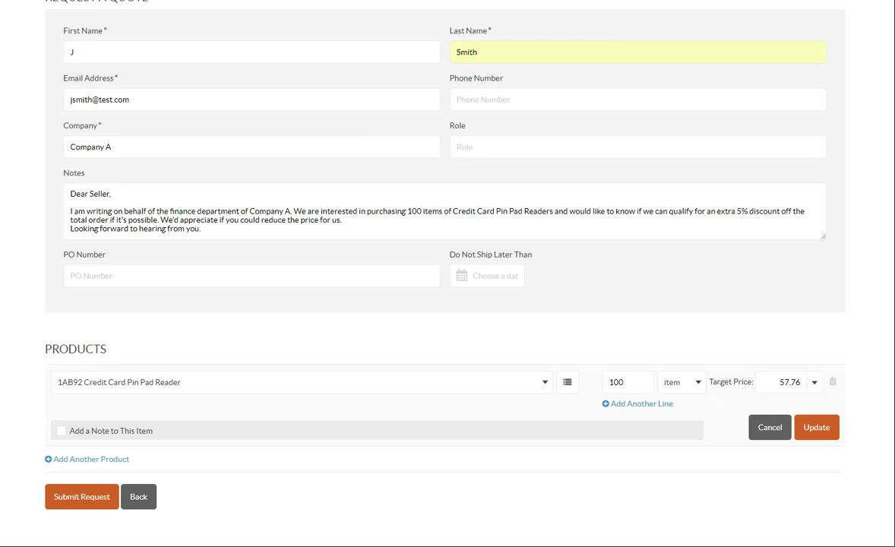
{"action": "left_click", "coordinate": [812, 429]}
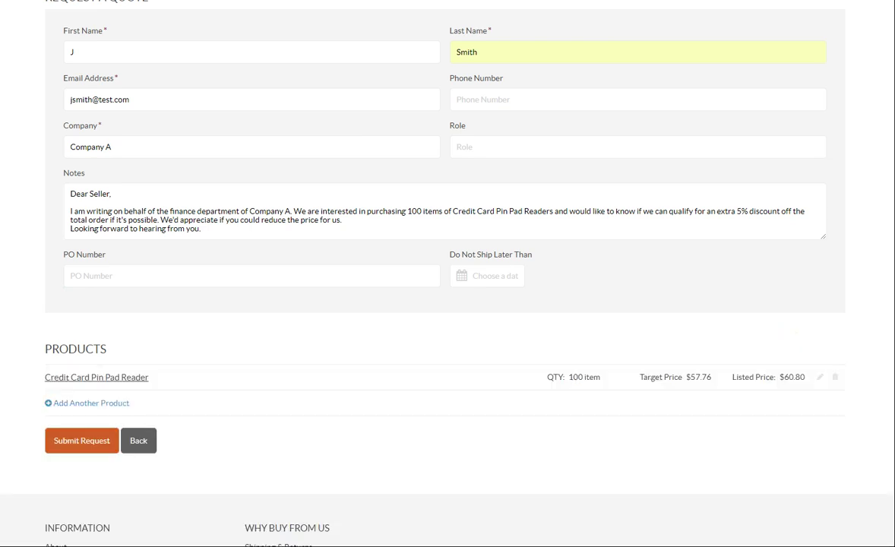
{"action": "left_click", "coordinate": [60, 447]}
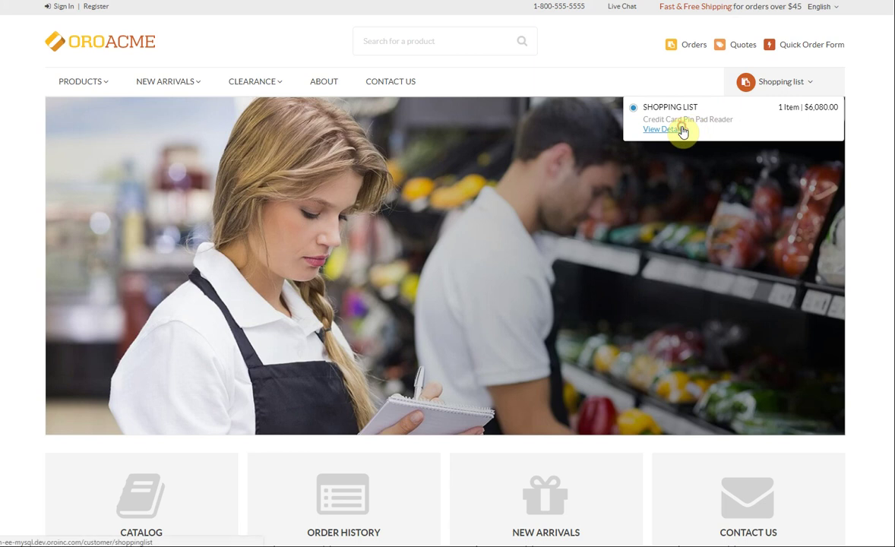
- From the shopping list details page, create an order to begin checkout
{"action": "left_click", "coordinate": [679, 131]}
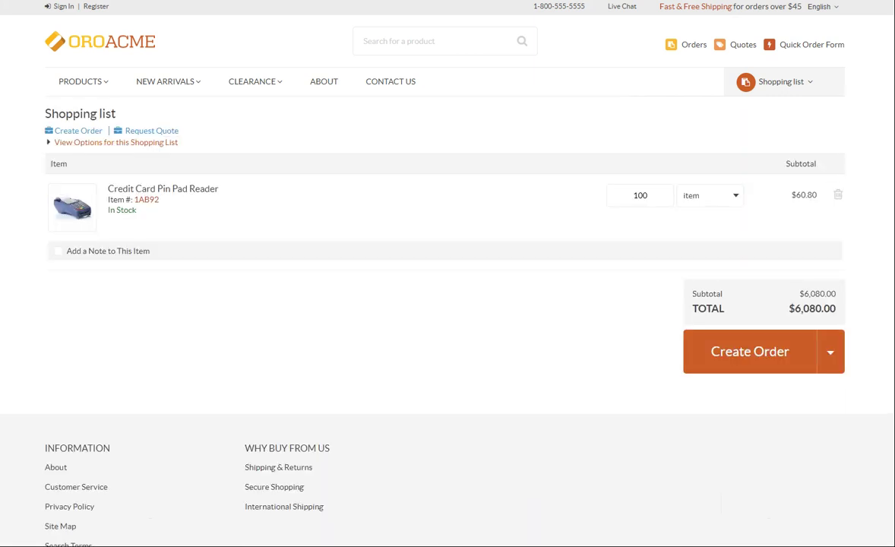
{"action": "left_click", "coordinate": [751, 365]}
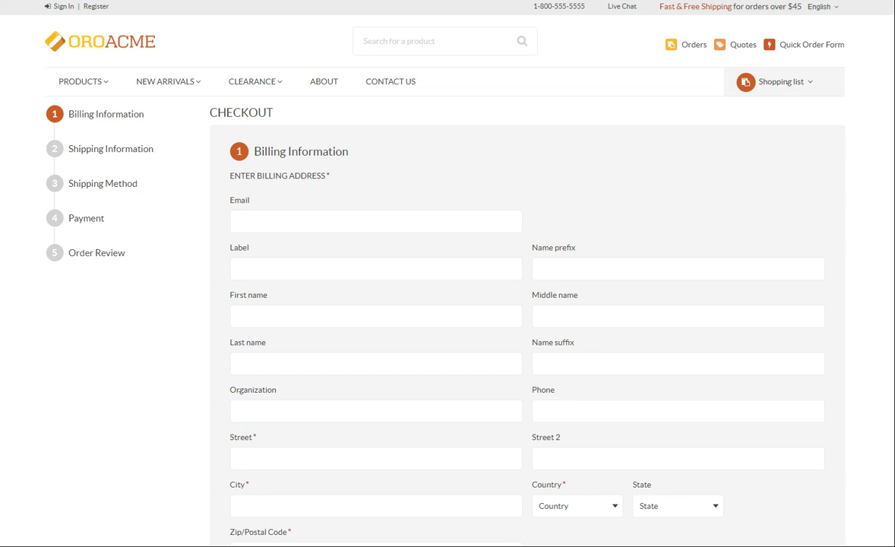
- Fill in the billing contact's e-mail, first name and last name
{"action": "left_click", "coordinate": [678, 363]}
{"action": "left_click", "coordinate": [419, 220]}
{"action": "type", "text": "jsmith@test.com"}
{"action": "scroll", "coordinate": [467, 262], "scroll_direction": "down", "scroll_amount": 1}
{"action": "left_click", "coordinate": [467, 261]}
{"action": "type", "text": "J"}
{"action": "left_click", "coordinate": [235, 298]}
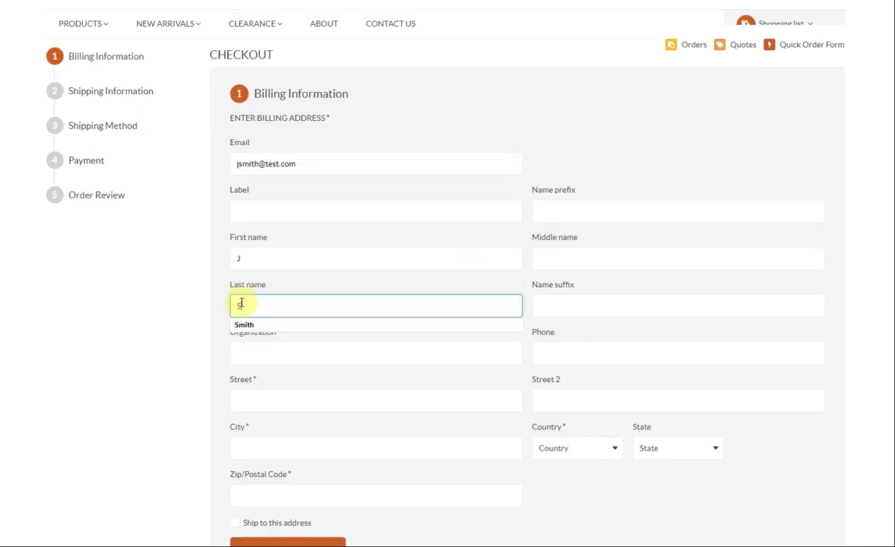
{"action": "left_click", "coordinate": [238, 322]}
{"action": "scroll", "coordinate": [213, 330], "scroll_direction": "down", "scroll_amount": 3}
- Enter the billing street, city and ZIP, with country United States and state Illinois
{"action": "left_click", "coordinate": [251, 223]}
{"action": "key", "text": "Tab"}
{"action": "type", "text": "Chicago"}
{"action": "left_click", "coordinate": [282, 315]}
{"action": "type", "text": "60606"}
{"action": "left_click", "coordinate": [569, 278]}
{"action": "type", "text": "uni"}
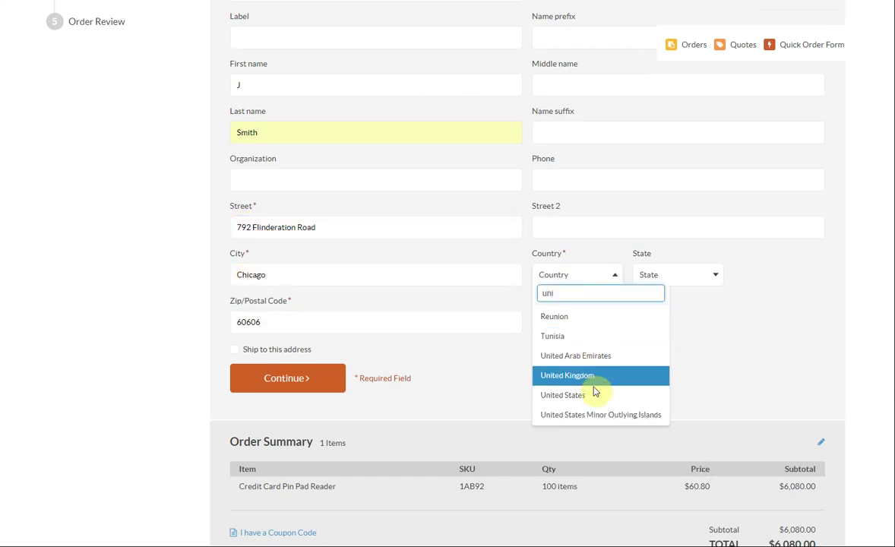
{"action": "left_click", "coordinate": [593, 394]}
{"action": "left_click", "coordinate": [697, 274]}
{"action": "type", "text": "il"}
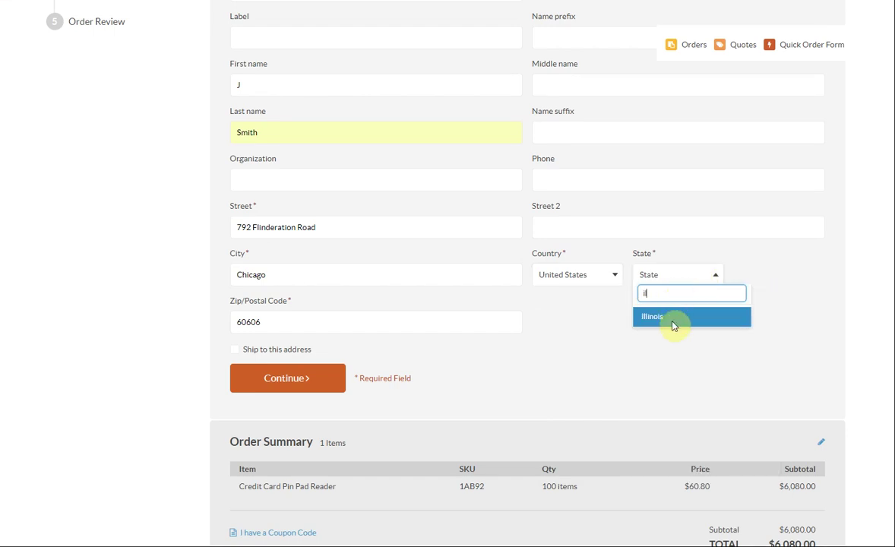
{"action": "left_click", "coordinate": [673, 317]}
- Use the billing address for shipping too and continue to the shipping method step
{"action": "left_click", "coordinate": [234, 348]}
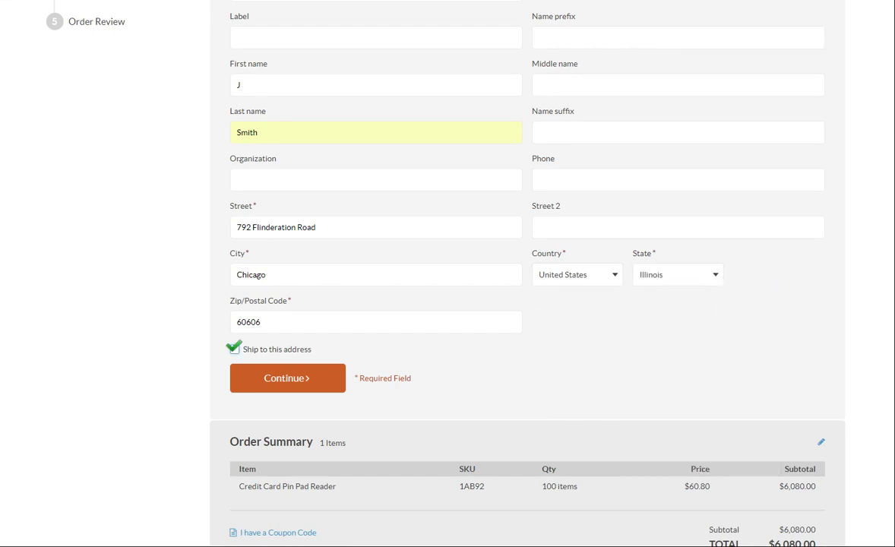
{"action": "left_click", "coordinate": [234, 349]}
{"action": "left_click", "coordinate": [235, 349]}
{"action": "left_click", "coordinate": [283, 381]}
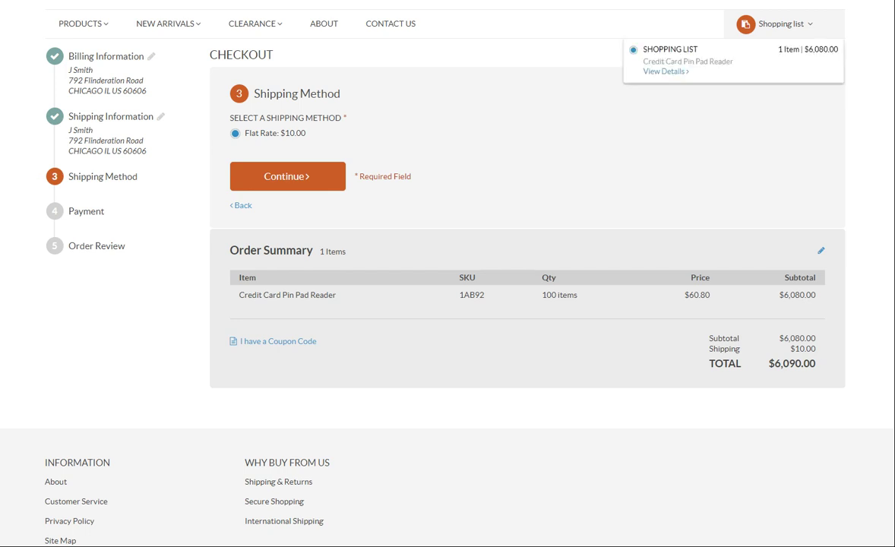
- Continue with $10.00 Flat Rate shipping and Payment Term payment to Order Review
{"action": "left_click", "coordinate": [305, 177]}
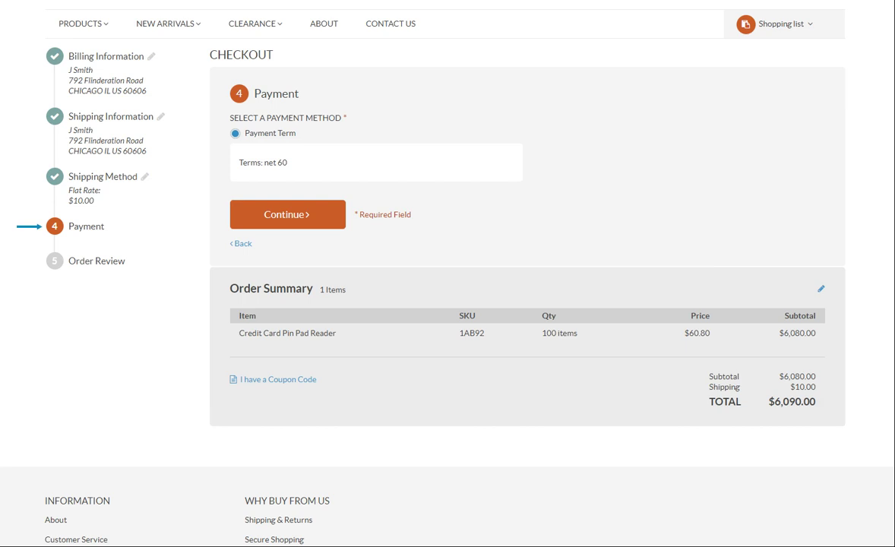
{"action": "left_click", "coordinate": [295, 215]}
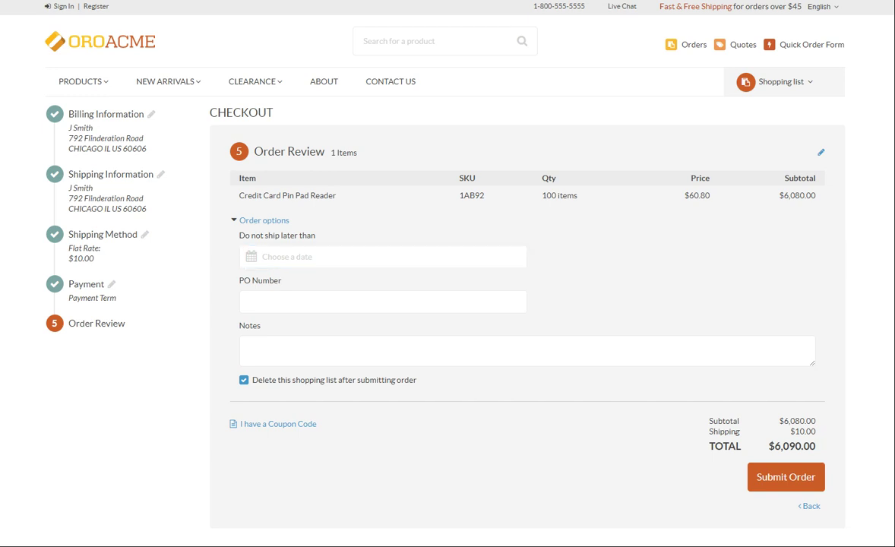
- Set the Do Not Ship Later Than date to December 30, 2018
{"action": "left_click", "coordinate": [463, 257]}
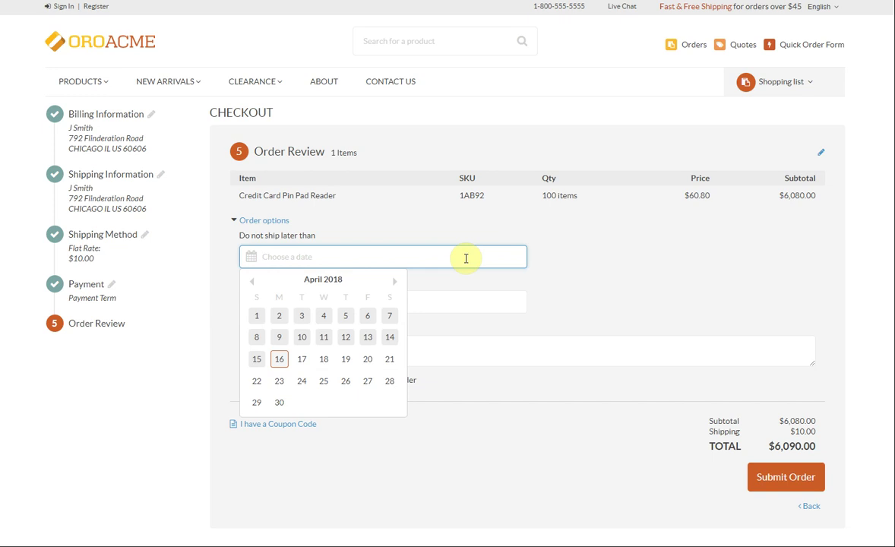
{"action": "left_click", "coordinate": [394, 281]}
{"action": "left_click", "coordinate": [394, 281]}
{"action": "left_click", "coordinate": [394, 281]}
{"action": "left_click", "coordinate": [394, 281]}
{"action": "left_click", "coordinate": [394, 281]}
{"action": "left_click", "coordinate": [394, 281]}
{"action": "left_click", "coordinate": [394, 281]}
{"action": "left_click", "coordinate": [394, 281]}
{"action": "left_click", "coordinate": [256, 422]}
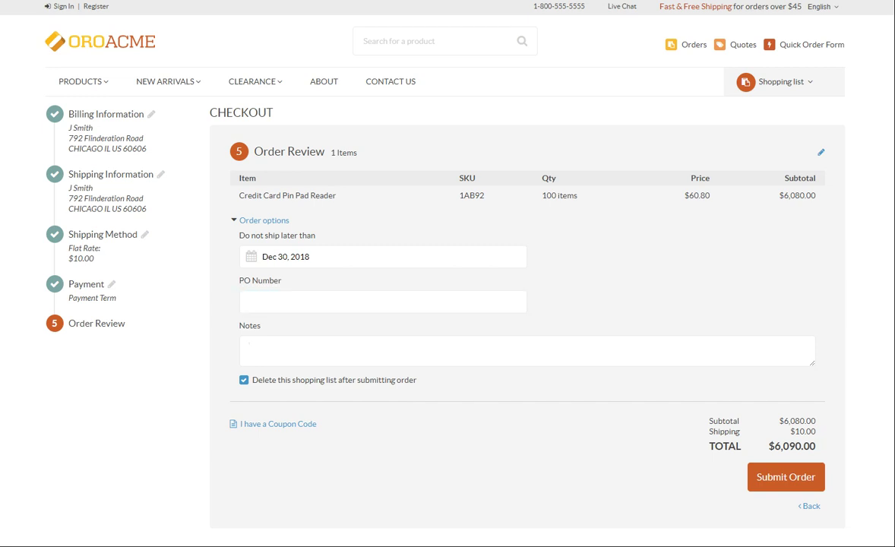
- Fill in the order's PO Number field
{"action": "left_click", "coordinate": [382, 301]}
{"action": "type", "text": "PO-0006"}
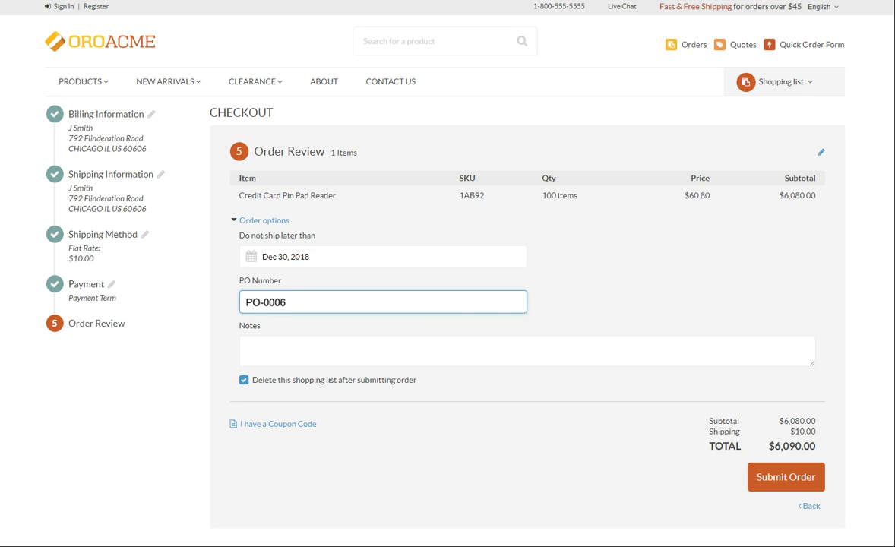
{"action": "key", "text": "Tab"}
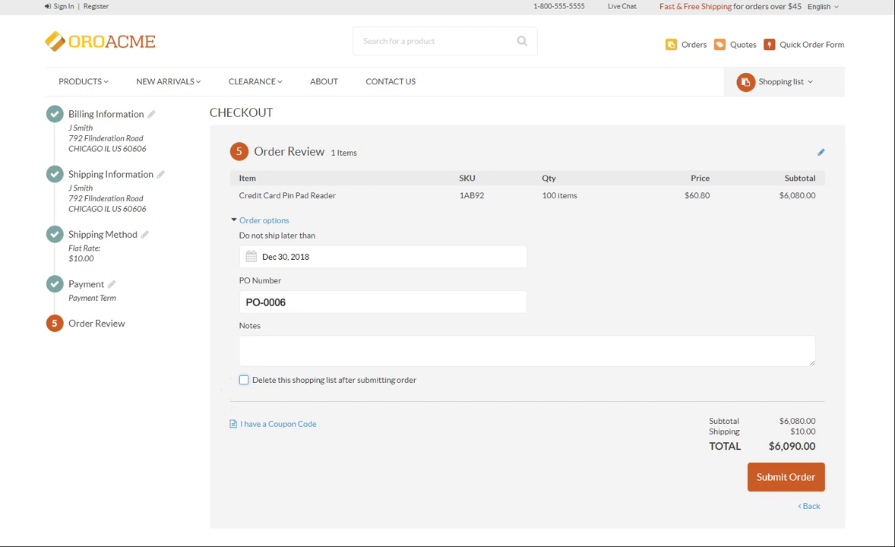
- Submit the order, then open the shopping list's full details to check the pin pad reader remains
{"action": "left_click", "coordinate": [773, 486]}
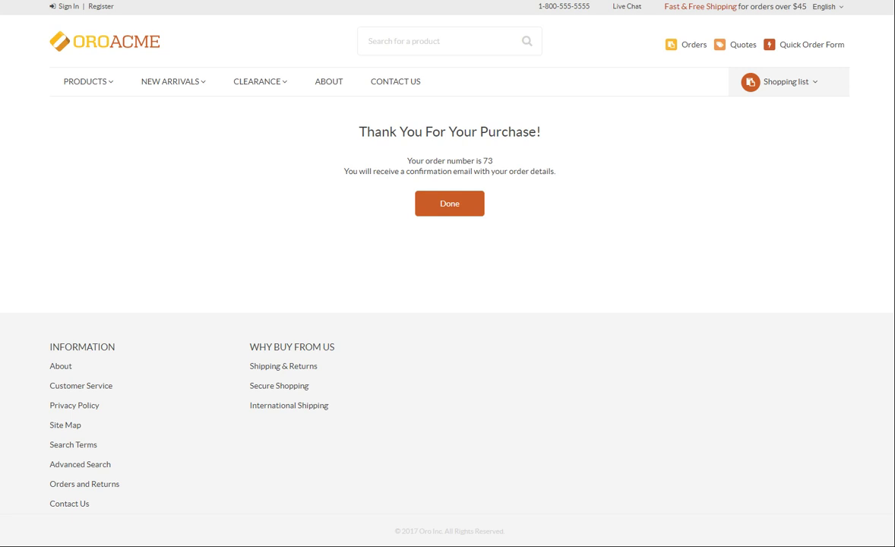
{"action": "left_click", "coordinate": [821, 85]}
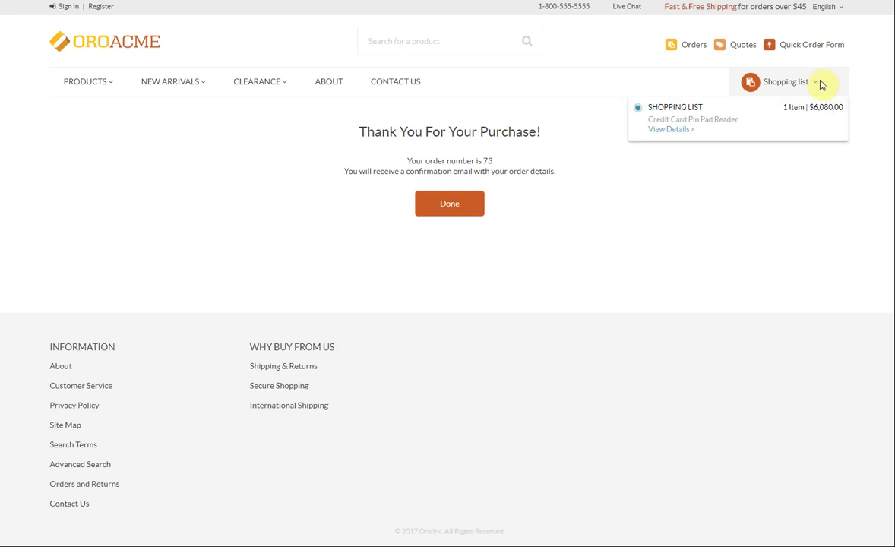
{"action": "left_click", "coordinate": [671, 130]}
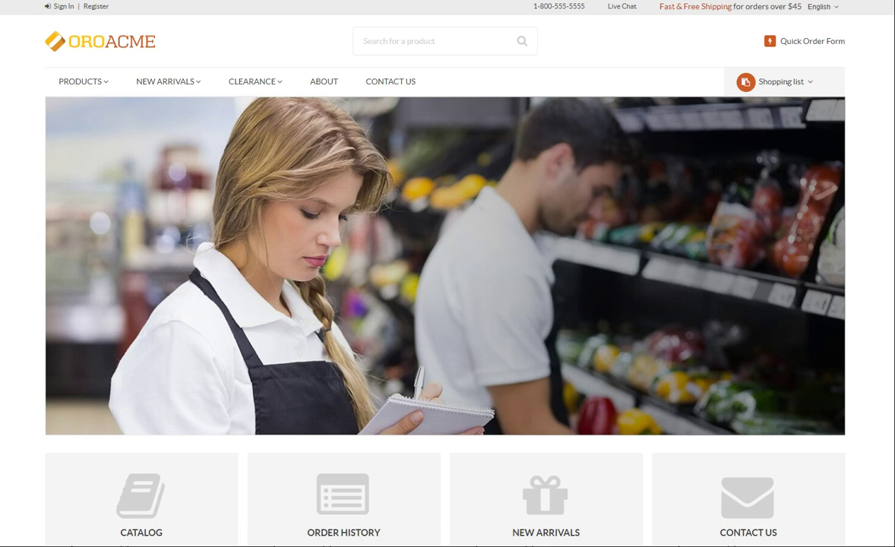
- Get to the account registration form, passing through the sign-in page
{"action": "left_click", "coordinate": [95, 6]}
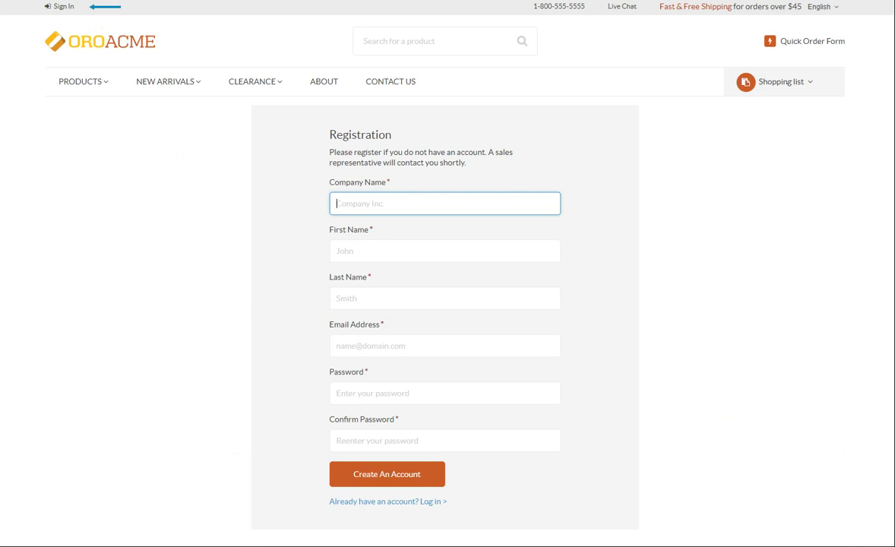
{"action": "left_click", "coordinate": [65, 7]}
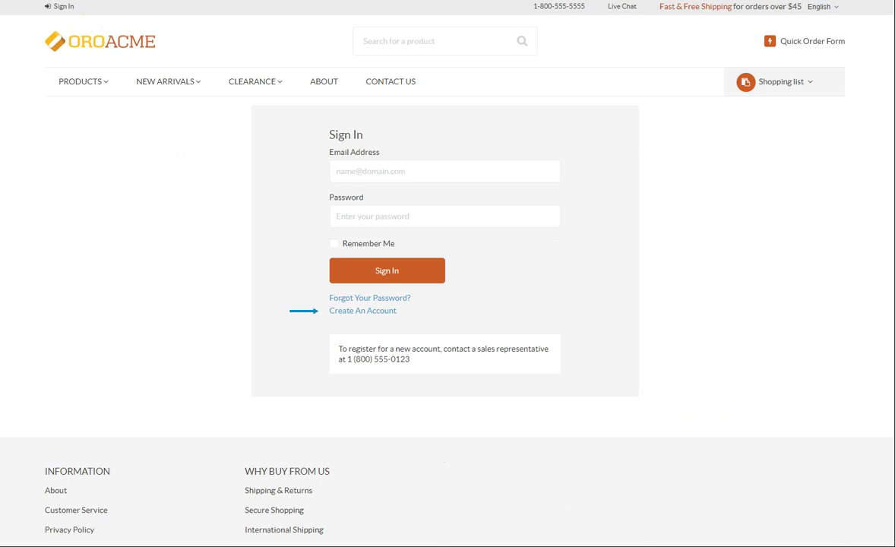
{"action": "left_click", "coordinate": [384, 312]}
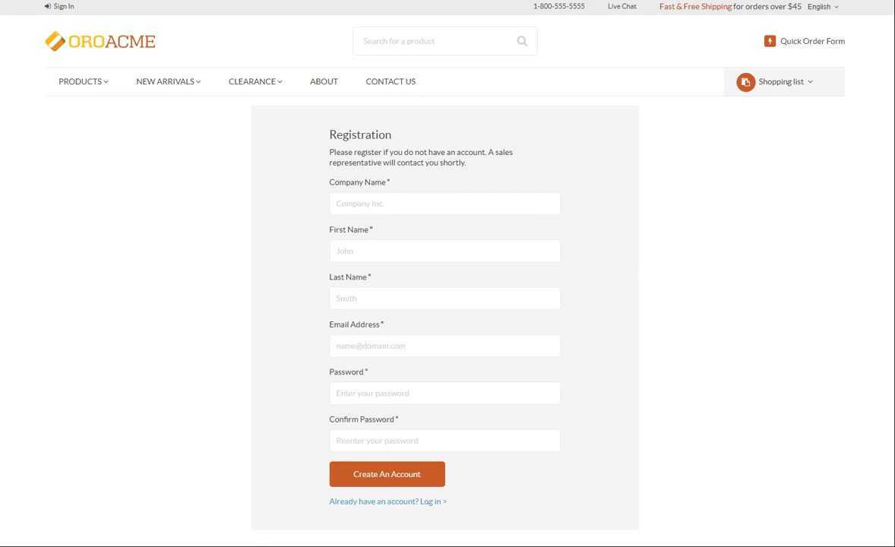
- Enter company name Oro and the contact's first and last name
{"action": "left_click", "coordinate": [379, 204]}
{"action": "type", "text": "Oro"}
{"action": "left_click", "coordinate": [406, 250]}
{"action": "type", "text": "J"}
{"action": "left_click", "coordinate": [391, 296]}
{"action": "type", "text": "Smith"}
- Fill in the contact's e-mail address and a password with matching confirmation
{"action": "left_click", "coordinate": [460, 343]}
{"action": "type", "text": "jsmith"}
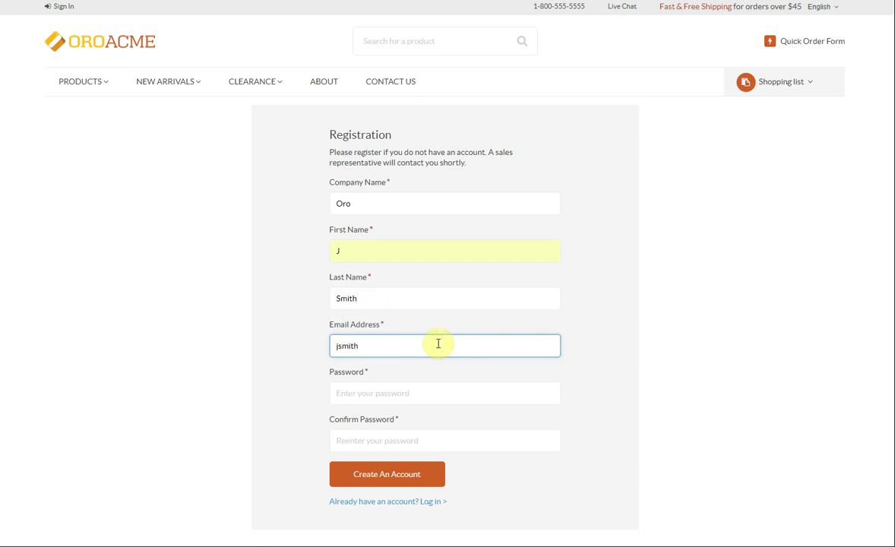
{"action": "type", "text": "@test.com"}
{"action": "left_click", "coordinate": [419, 394]}
{"action": "type", "text": "password"}
{"action": "key", "text": "Tab"}
{"action": "type", "text": "password"}
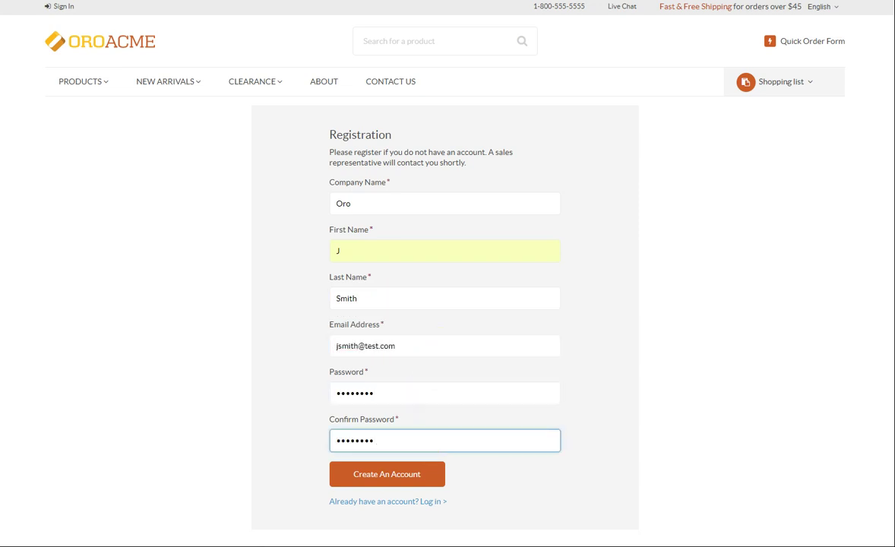
{"action": "key", "text": "Tab"}
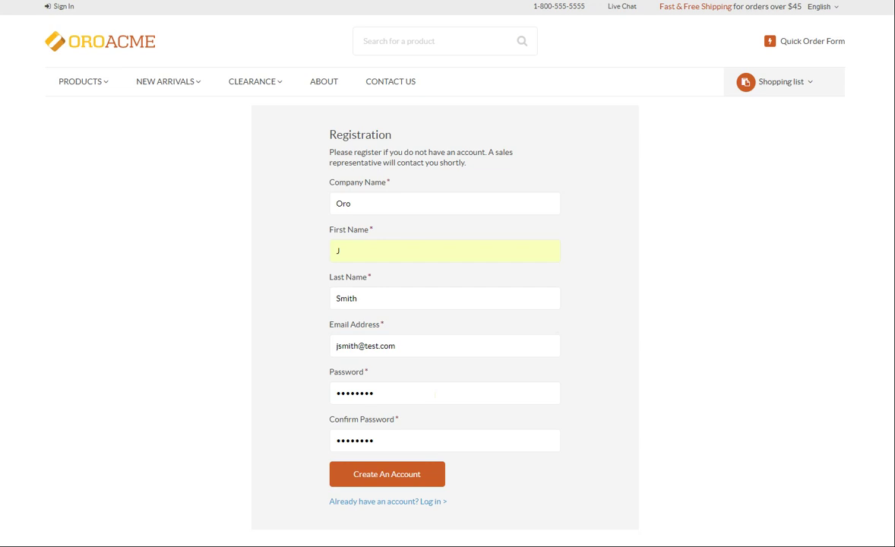
- Create the account, then sign in with its e-mail and password and tick Remember Me
{"action": "left_click", "coordinate": [389, 477]}
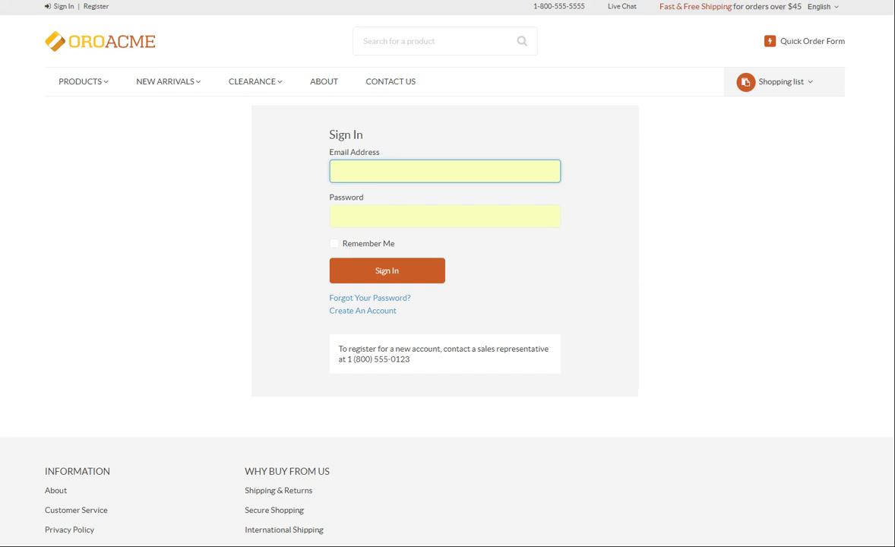
{"action": "type", "text": "jsmith@test.com"}
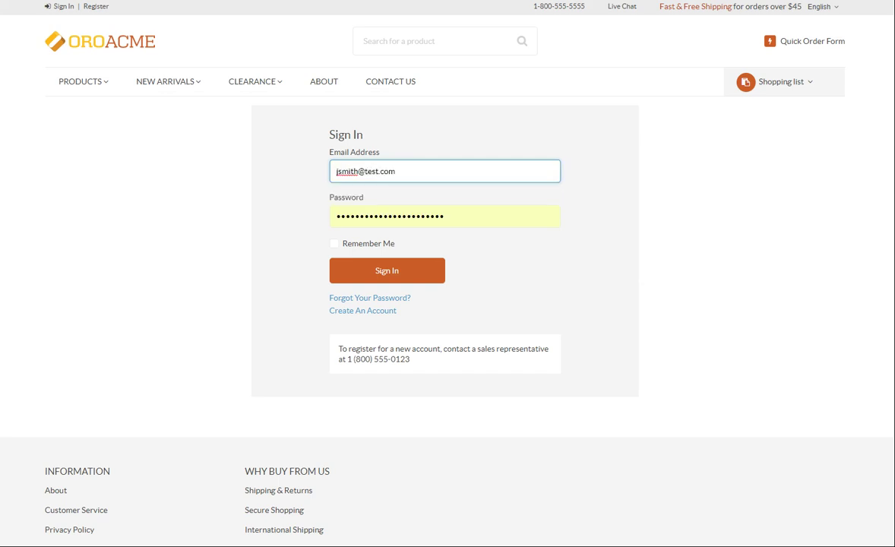
{"action": "key", "text": "Tab"}
{"action": "type", "text": "password"}
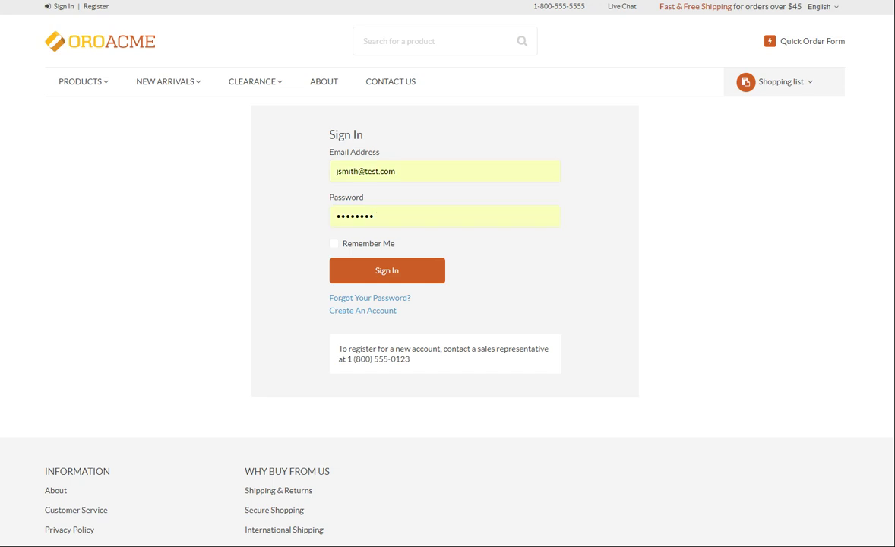
{"action": "left_click", "coordinate": [334, 243]}
{"action": "left_click", "coordinate": [374, 279]}
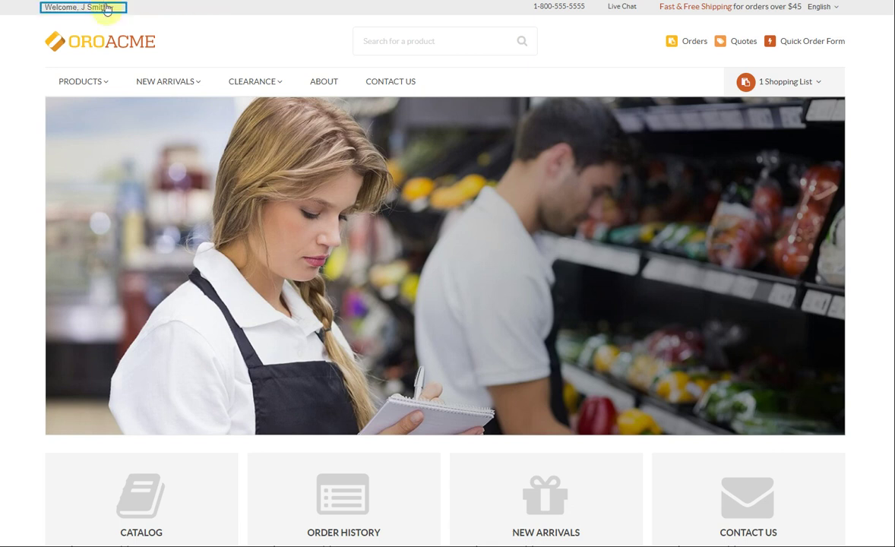
{"action": "left_click", "coordinate": [108, 7]}
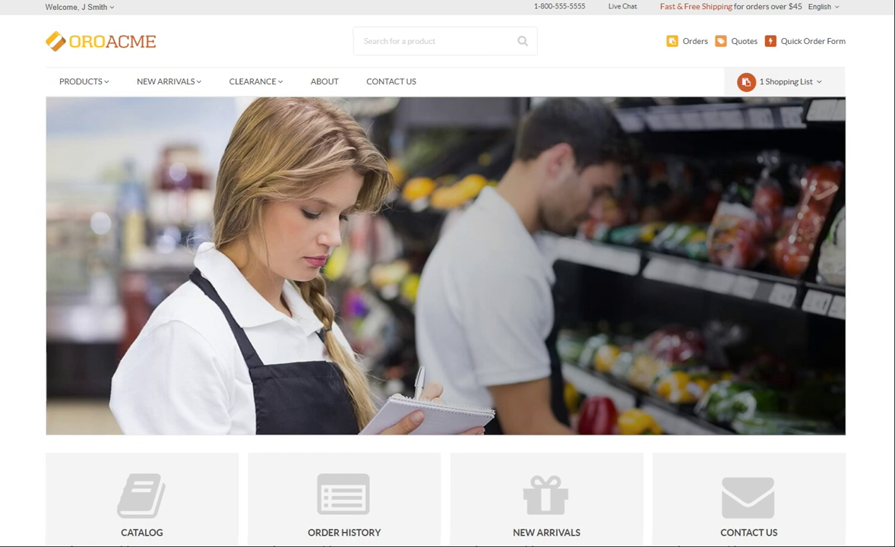
{"action": "left_click", "coordinate": [108, 8]}
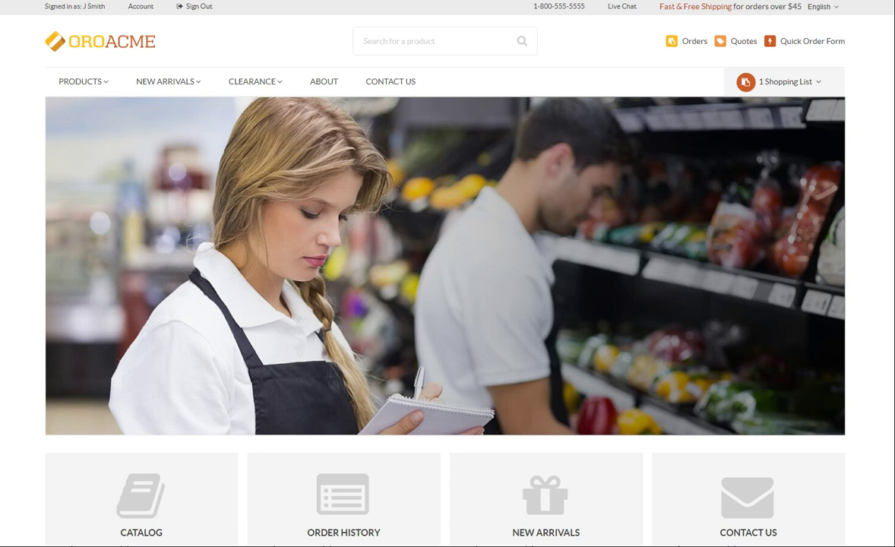
- Open the customer's My Profile page from Account in the top bar
{"action": "left_click", "coordinate": [141, 6]}
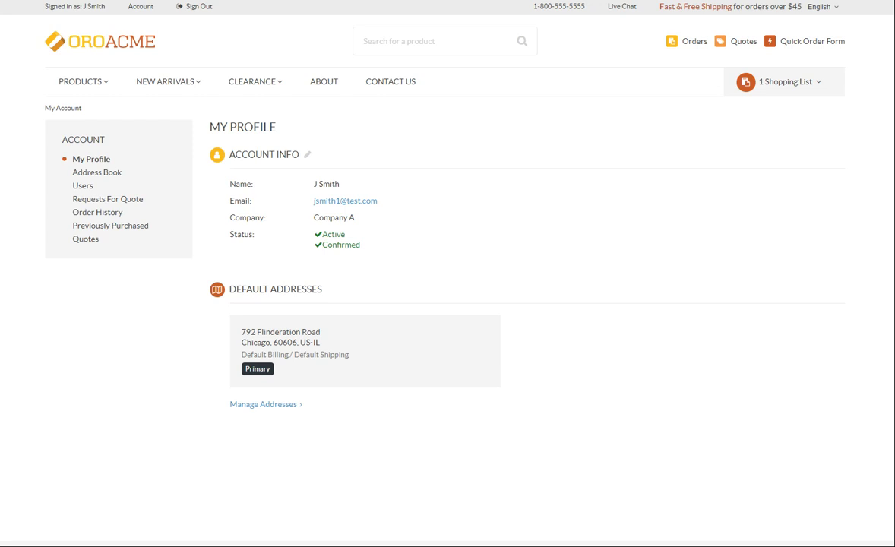
{"action": "left_click", "coordinate": [306, 157]}
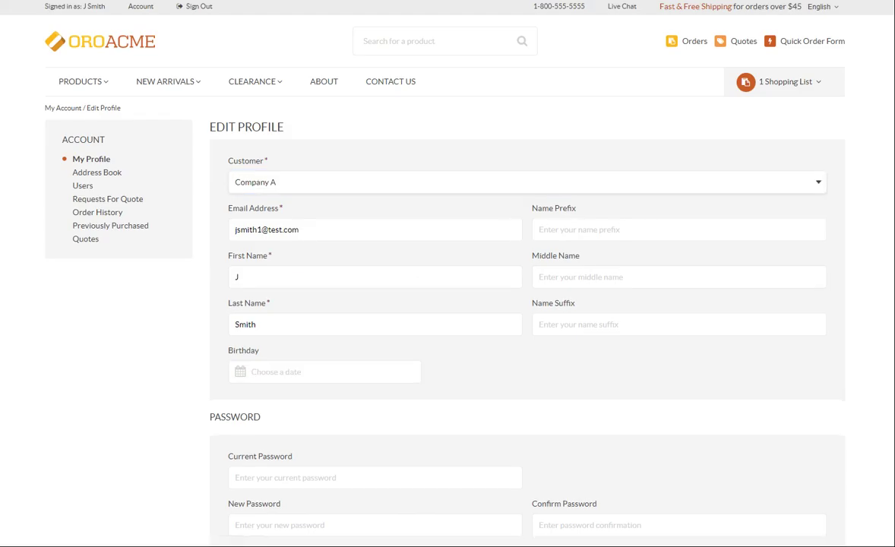
{"action": "left_click", "coordinate": [376, 229]}
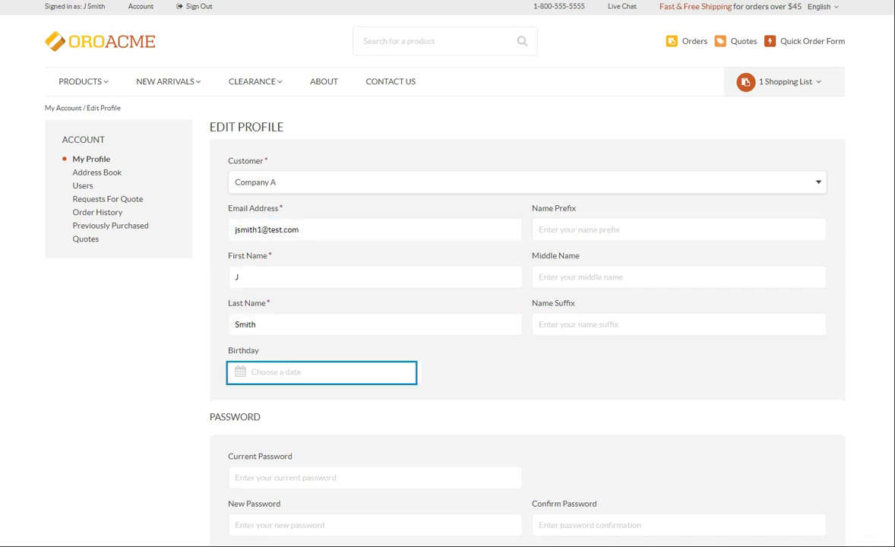
{"action": "scroll", "coordinate": [271, 422], "scroll_direction": "down", "scroll_amount": 2}
{"action": "left_click", "coordinate": [271, 419]}
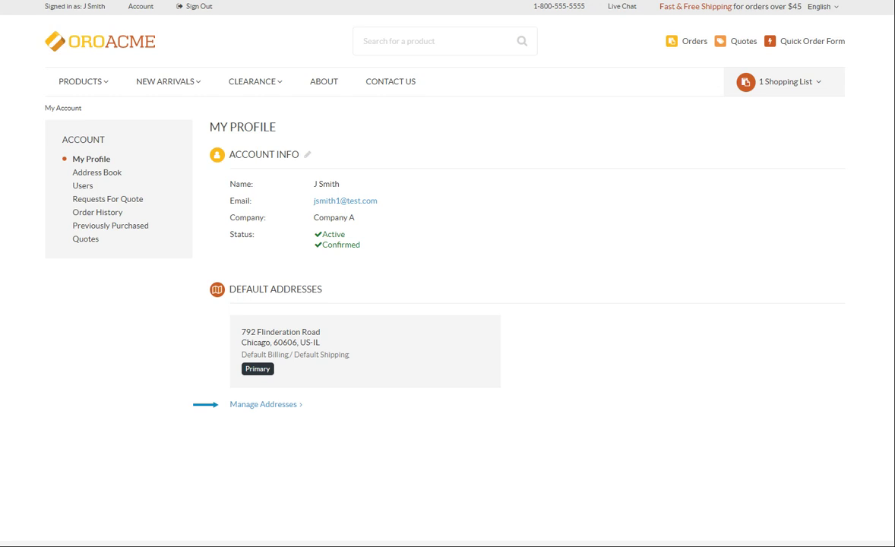
- Open the Address Book and hide the company addresses filters, leaving My Addresses filters shown
{"action": "left_click", "coordinate": [267, 405]}
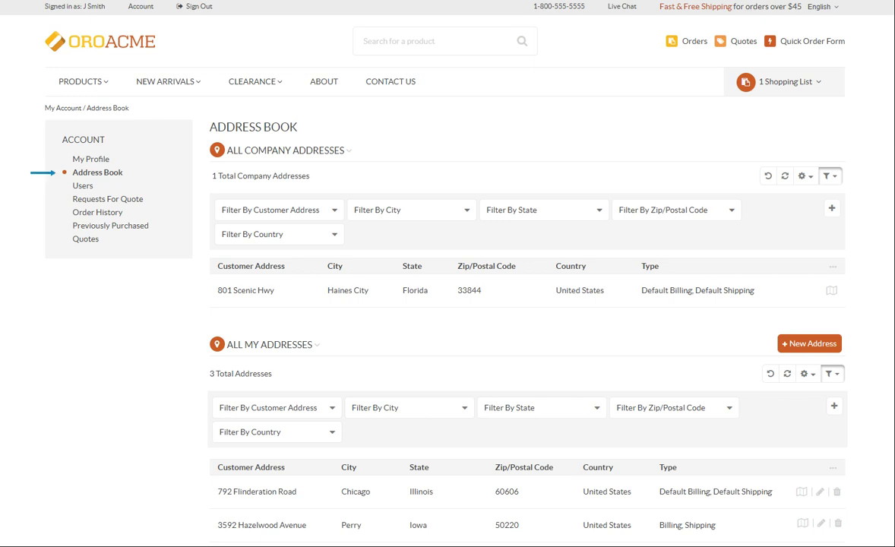
{"action": "left_click", "coordinate": [90, 172]}
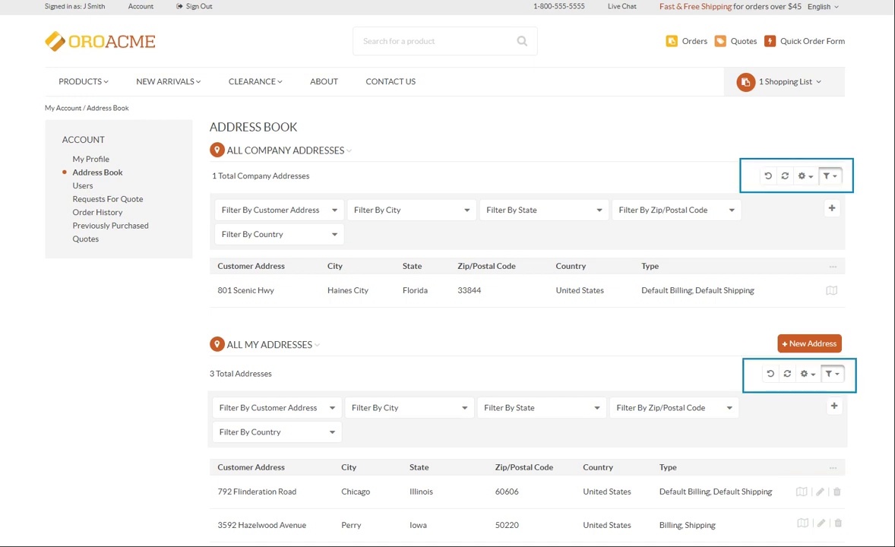
{"action": "left_click", "coordinate": [828, 176]}
{"action": "left_click", "coordinate": [835, 310]}
{"action": "left_click", "coordinate": [834, 310]}
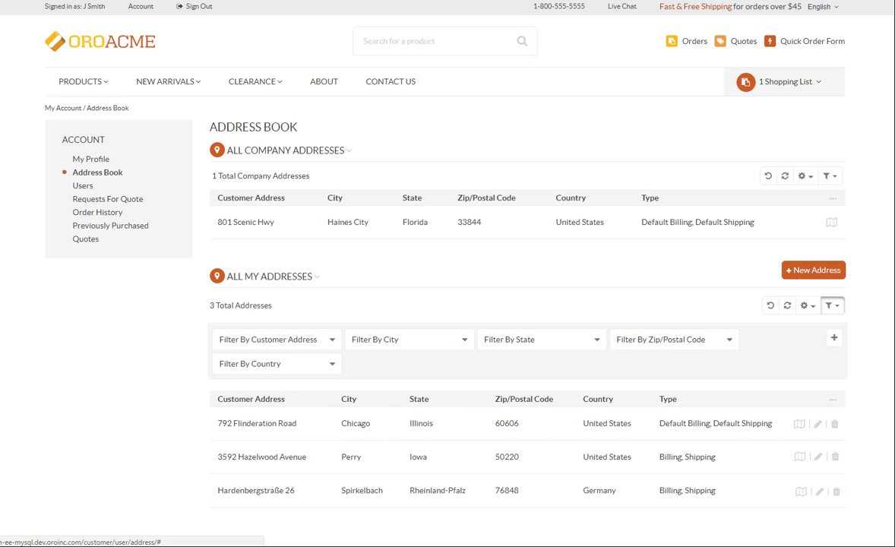
{"action": "left_click", "coordinate": [333, 369]}
{"action": "type", "text": "german"}
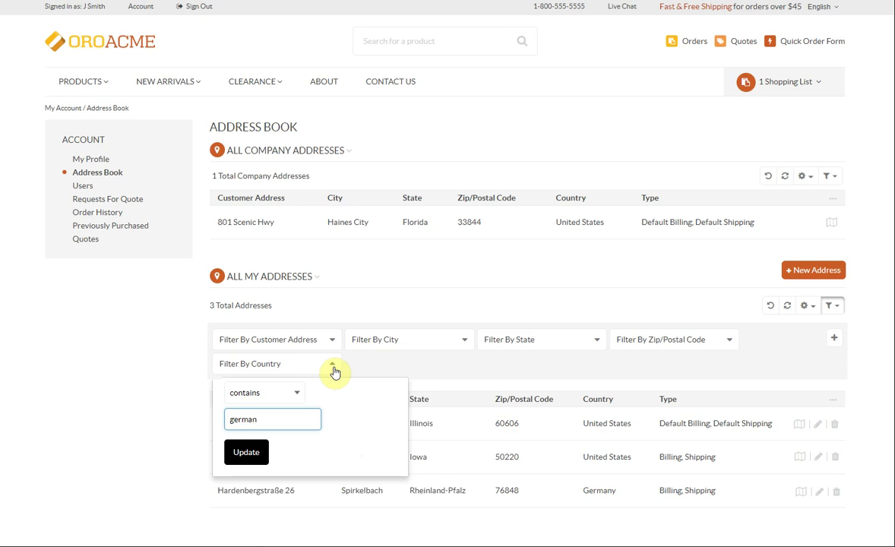
{"action": "type", "text": "y"}
{"action": "left_click", "coordinate": [243, 452]}
{"action": "scroll", "coordinate": [241, 454], "scroll_direction": "down", "scroll_amount": 2}
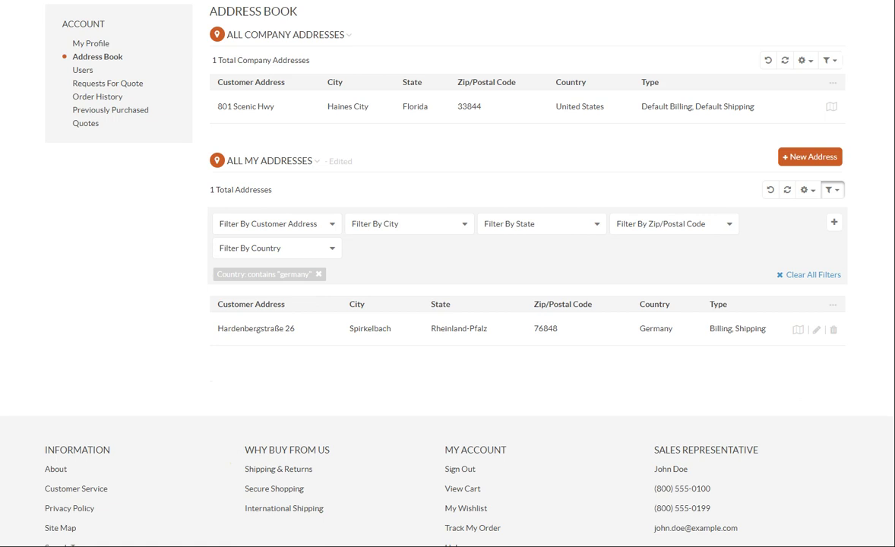
{"action": "left_click", "coordinate": [834, 222]}
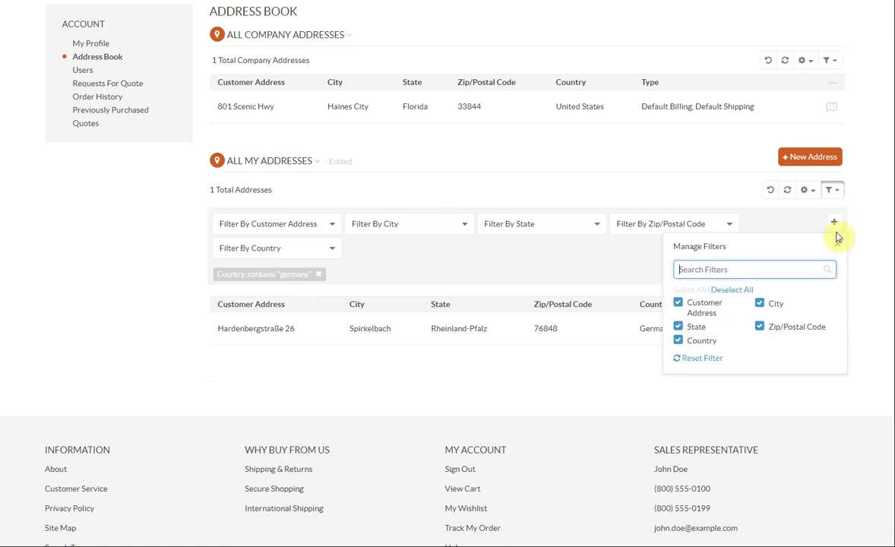
{"action": "left_click", "coordinate": [759, 303]}
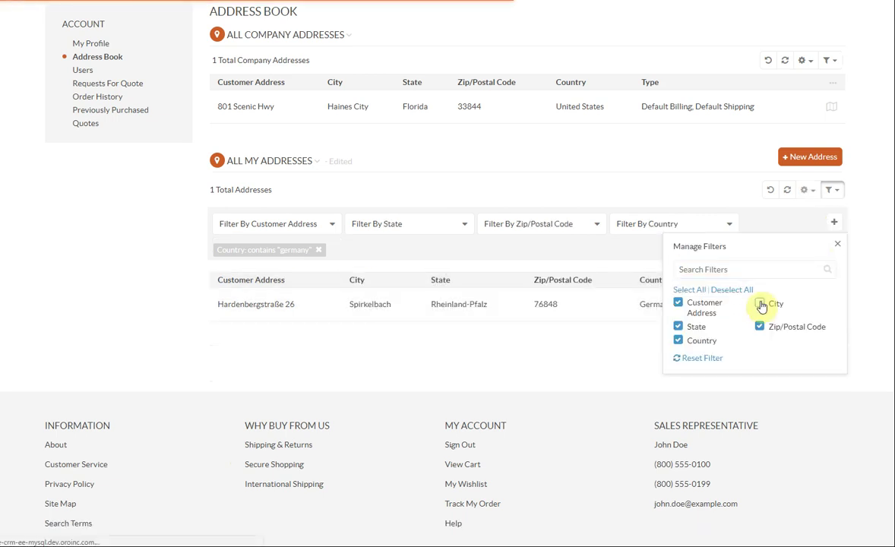
{"action": "left_click", "coordinate": [759, 326]}
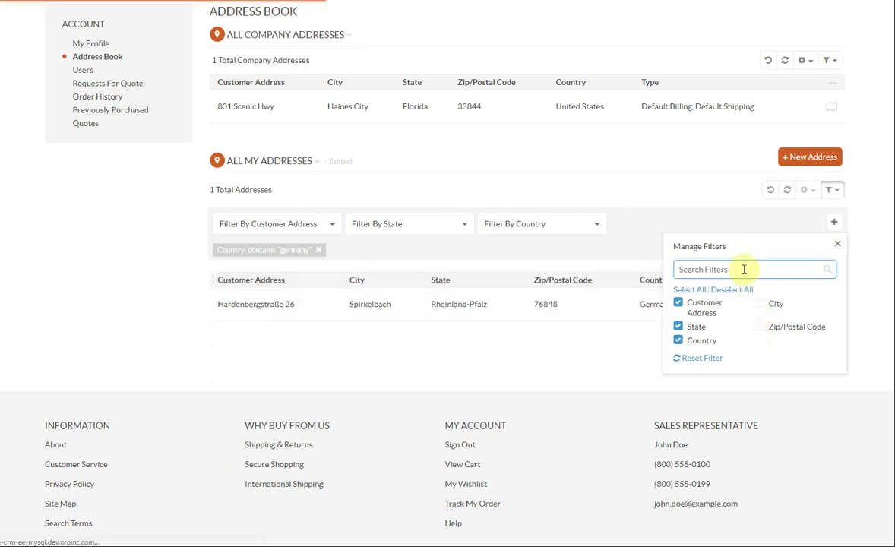
{"action": "left_click", "coordinate": [743, 272]}
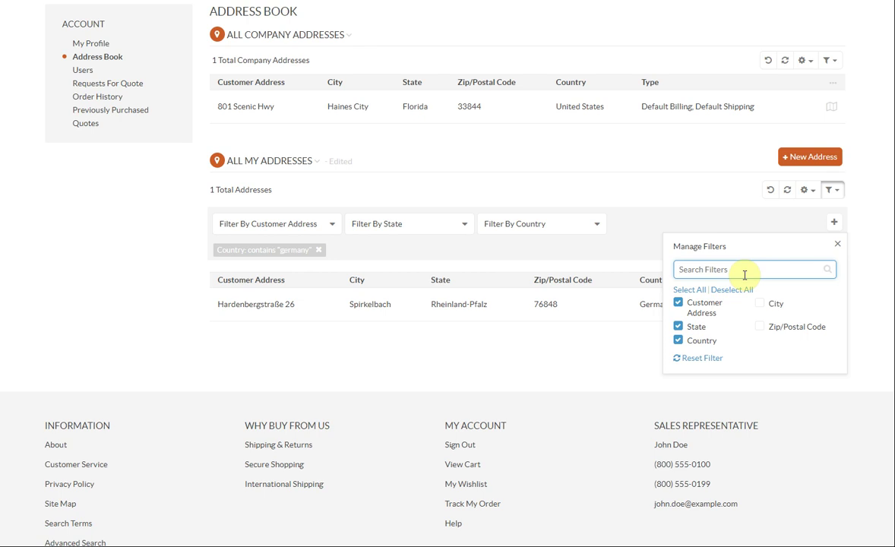
{"action": "left_click", "coordinate": [697, 360]}
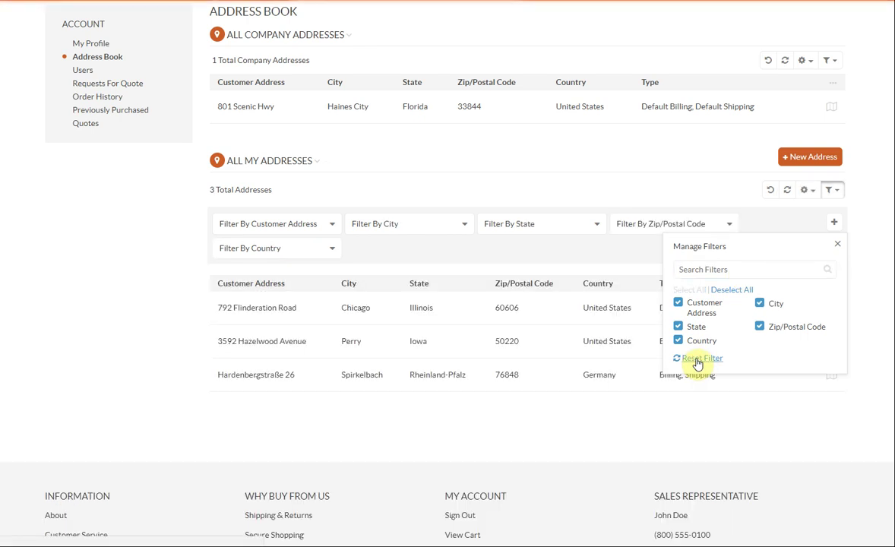
{"action": "scroll", "coordinate": [447, 274], "scroll_direction": "up", "scroll_amount": 1}
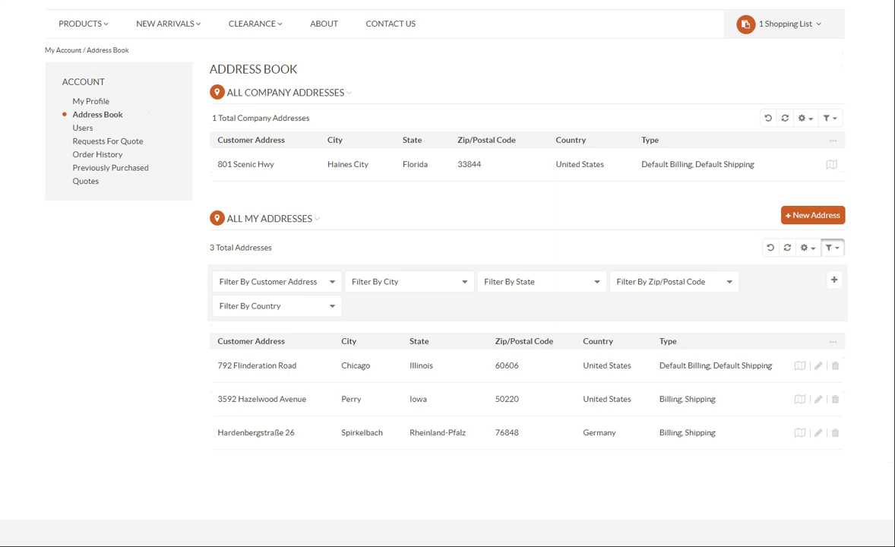
- Reload both address lists and hide the City, State and Type columns of personal addresses
{"action": "left_click", "coordinate": [767, 248]}
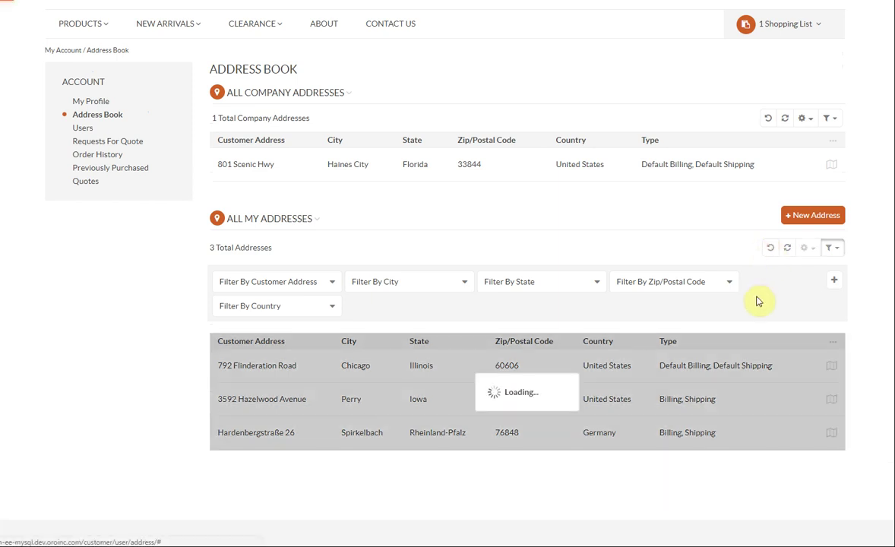
{"action": "left_click", "coordinate": [768, 120]}
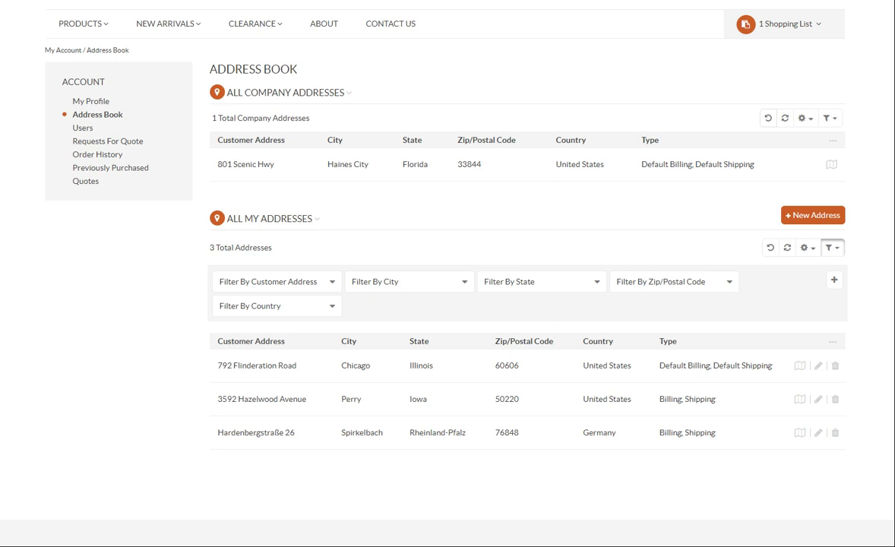
{"action": "left_click", "coordinate": [803, 249]}
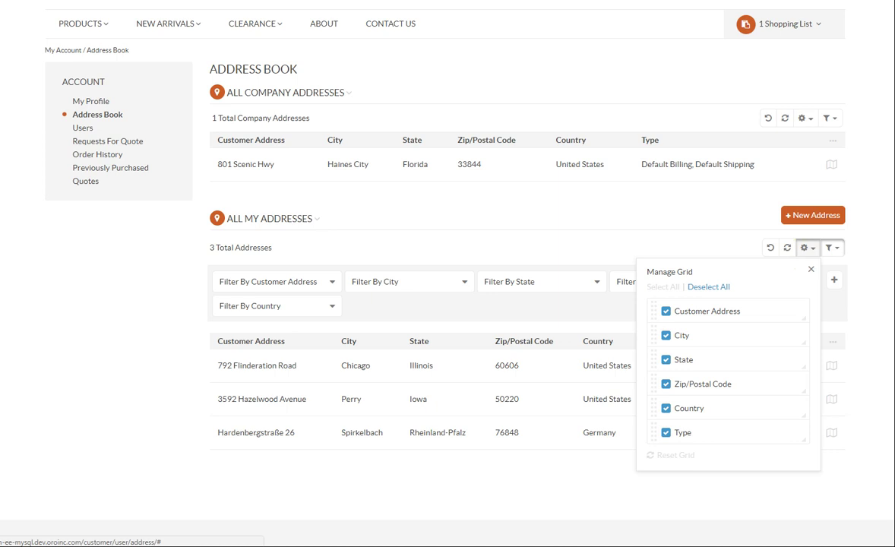
{"action": "left_click", "coordinate": [665, 335]}
{"action": "left_click", "coordinate": [665, 359]}
{"action": "left_click", "coordinate": [666, 432]}
{"action": "left_click", "coordinate": [767, 495]}
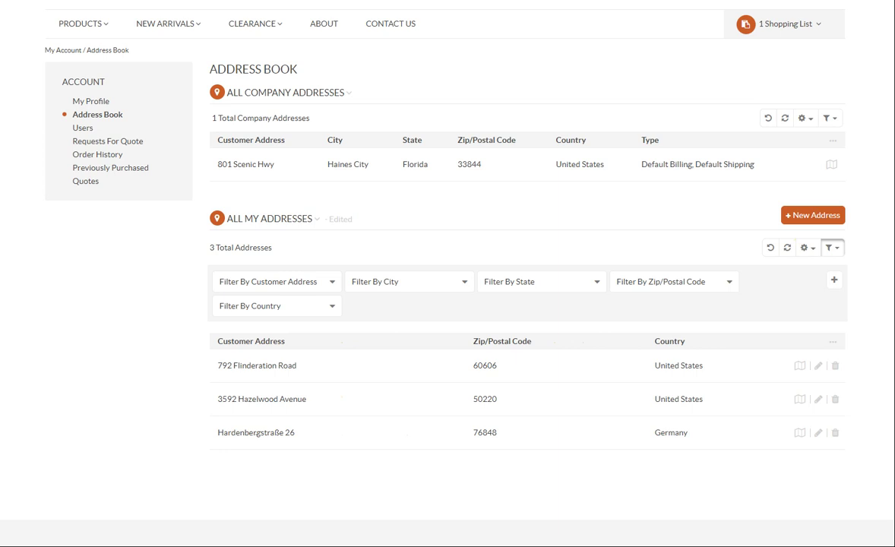
- Try Select All and Deselect All on the columns, then reset the grid to default columns
{"action": "left_click", "coordinate": [806, 247]}
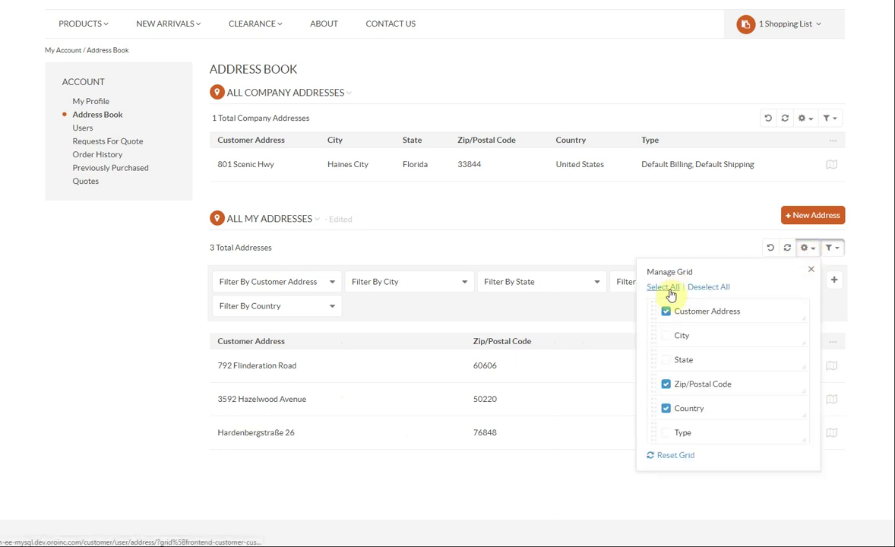
{"action": "left_click", "coordinate": [668, 287]}
{"action": "left_click", "coordinate": [714, 287]}
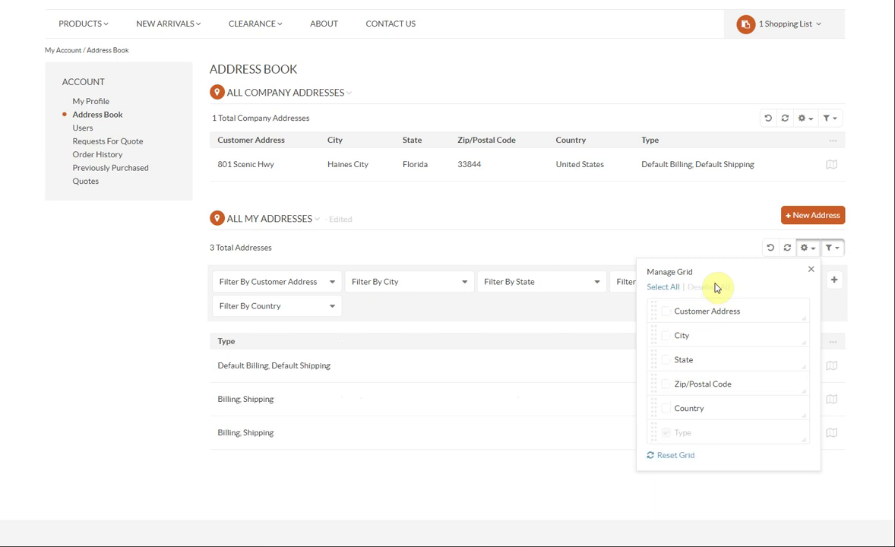
{"action": "left_click", "coordinate": [810, 268]}
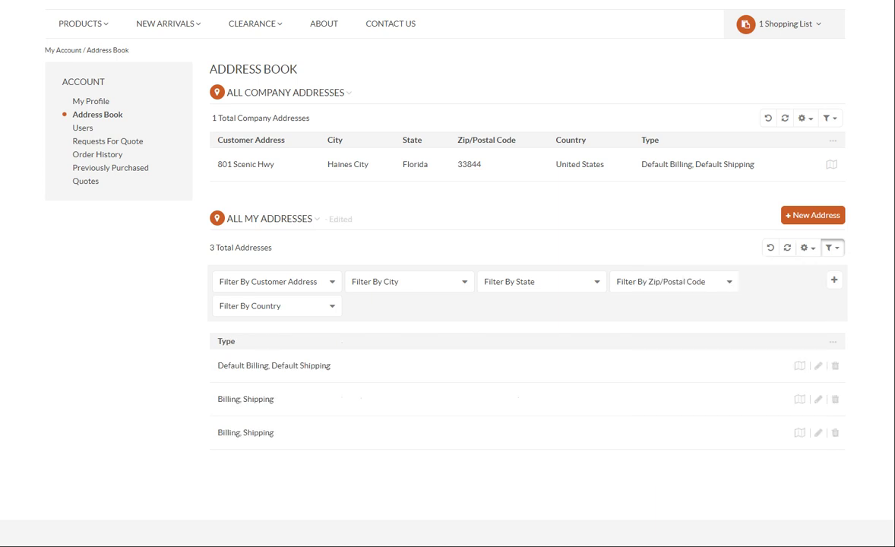
{"action": "left_click", "coordinate": [806, 248]}
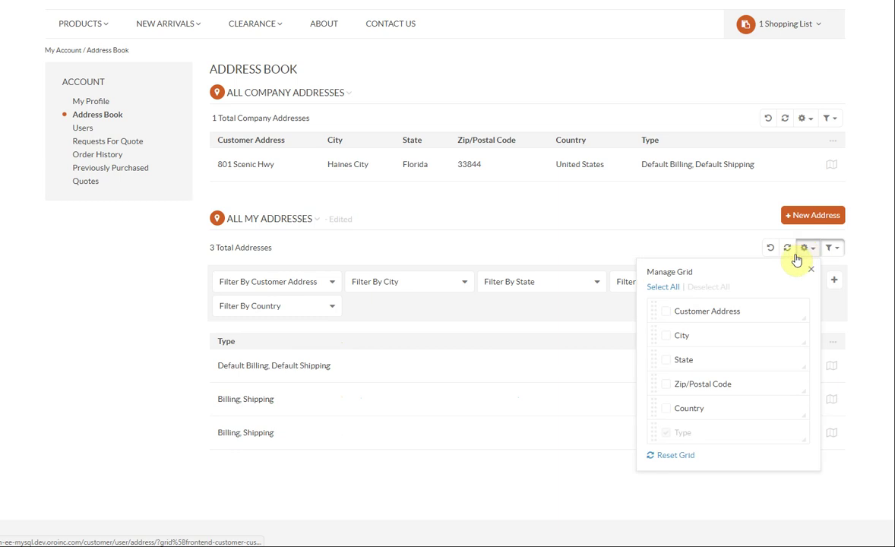
{"action": "left_click", "coordinate": [670, 455]}
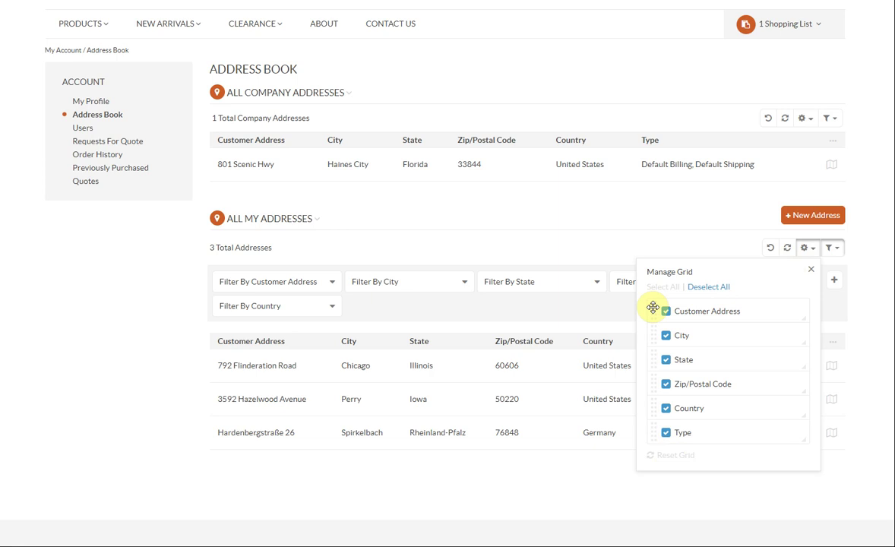
- Swap Customer Address and Zip/Postal Code, restore default column order, and reshow company address filters
{"action": "left_click_drag", "start_coordinate": [653, 307], "coordinate": [659, 314]}
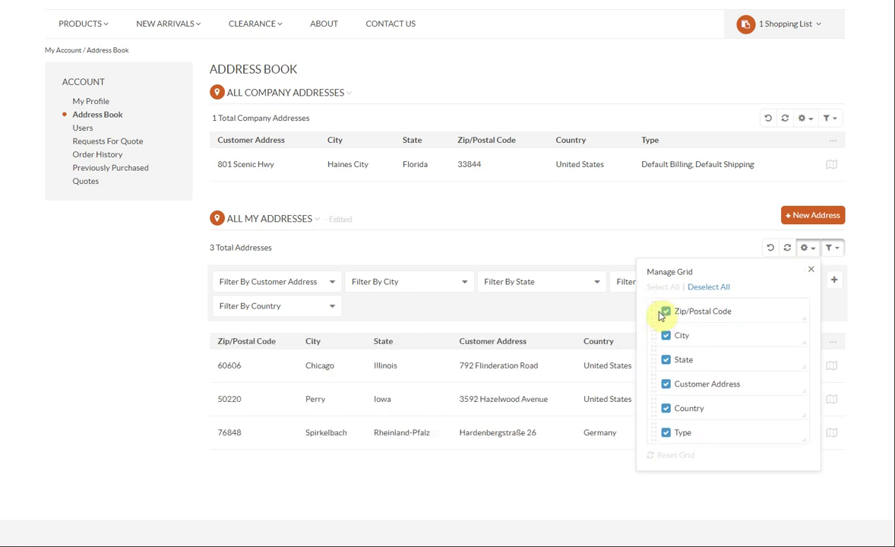
{"action": "left_click", "coordinate": [831, 248]}
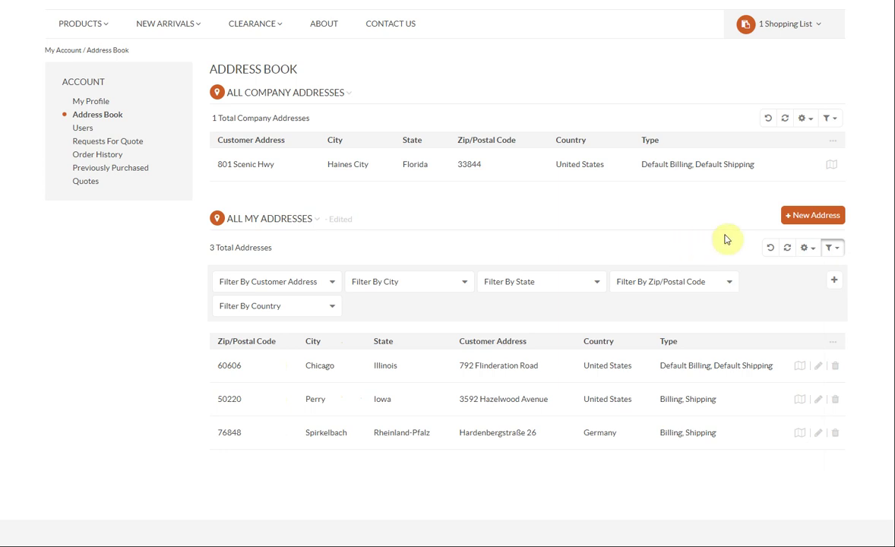
{"action": "left_click", "coordinate": [787, 248]}
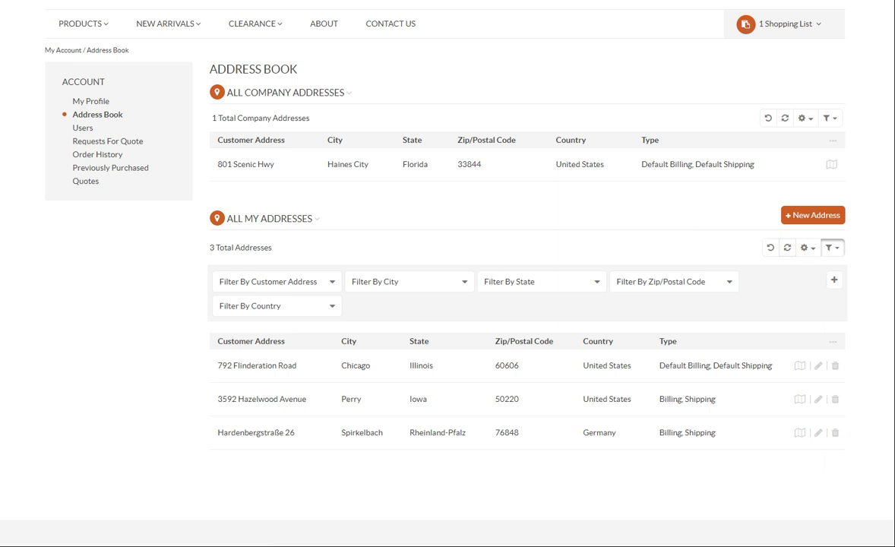
{"action": "scroll", "coordinate": [448, 304], "scroll_direction": "up", "scroll_amount": 1}
{"action": "left_click", "coordinate": [829, 176]}
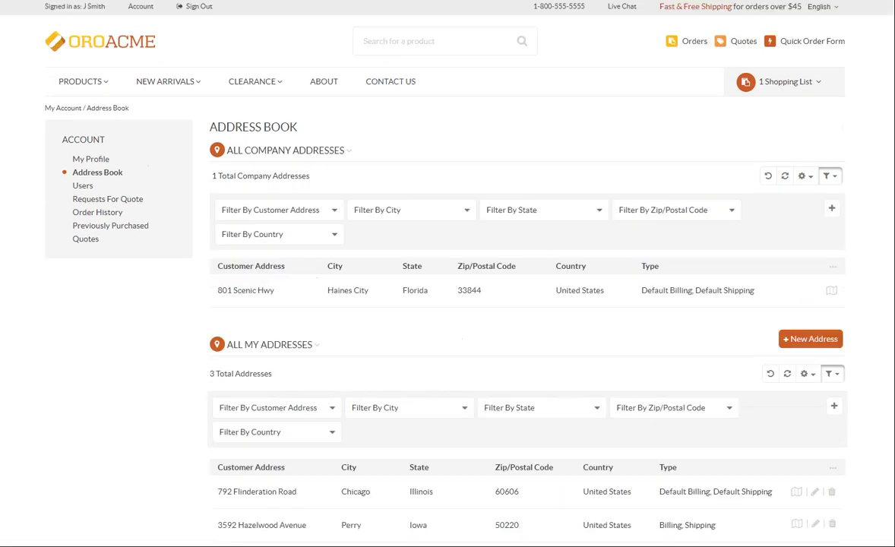
- Open the company Users list and view the first user's details
{"action": "left_click", "coordinate": [80, 186]}
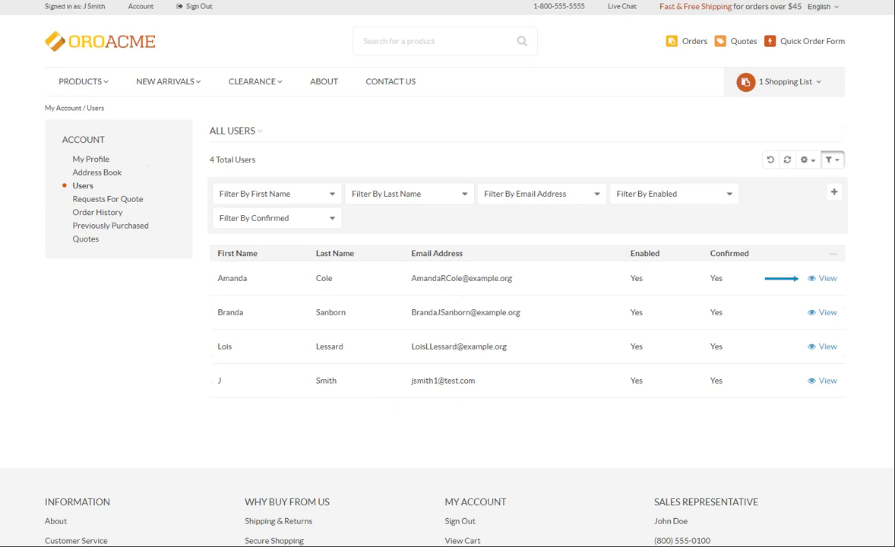
{"action": "left_click", "coordinate": [826, 279]}
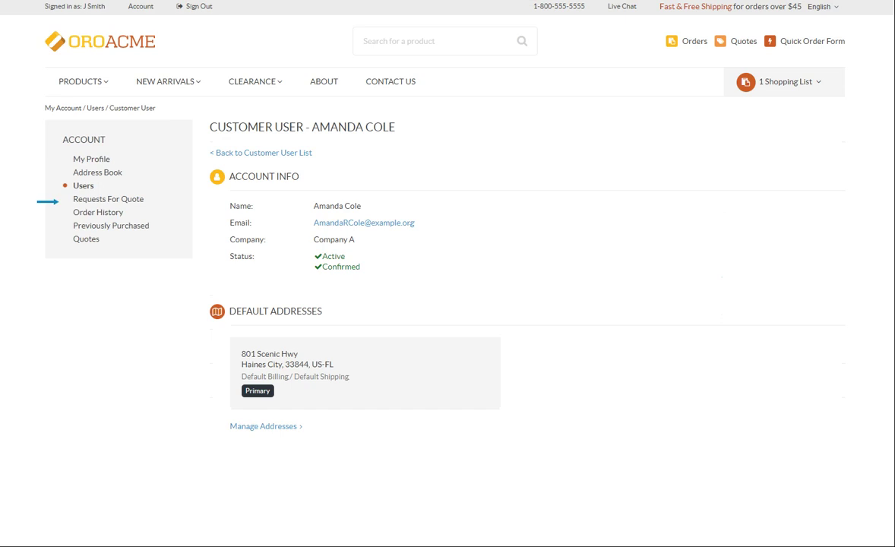
- Open Requests For Quote and view RFQ #14 with the seller's discount reply
{"action": "left_click", "coordinate": [88, 200]}
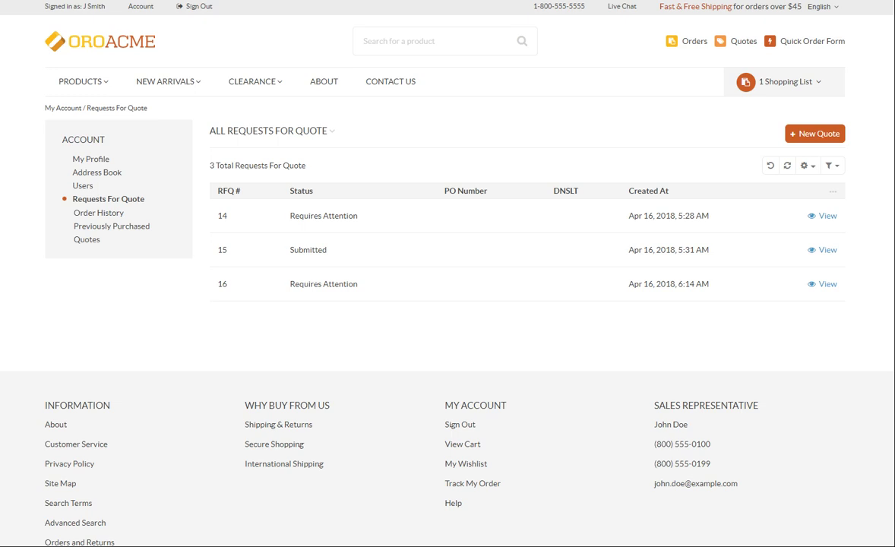
{"action": "left_click", "coordinate": [824, 219]}
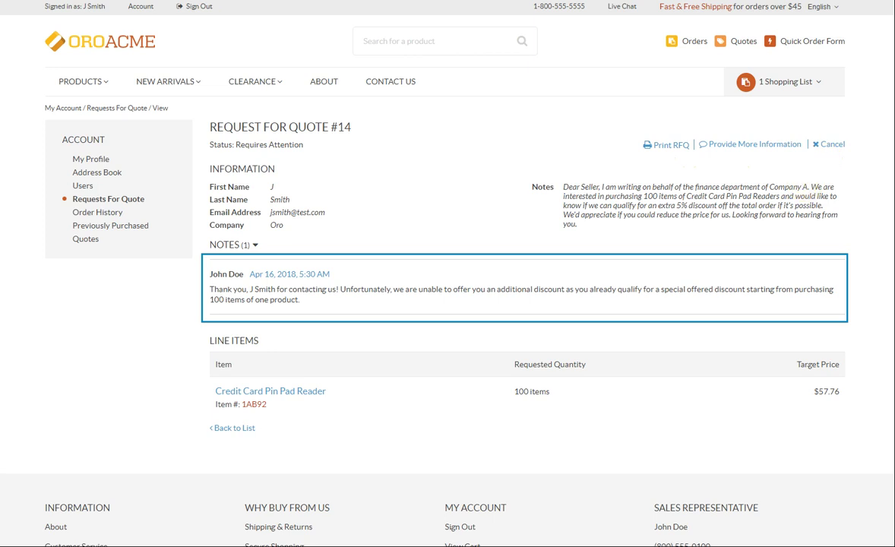
- Reply on RFQ #16 agreeing to buy 200 items if given a 15% discount
{"action": "left_click", "coordinate": [106, 199]}
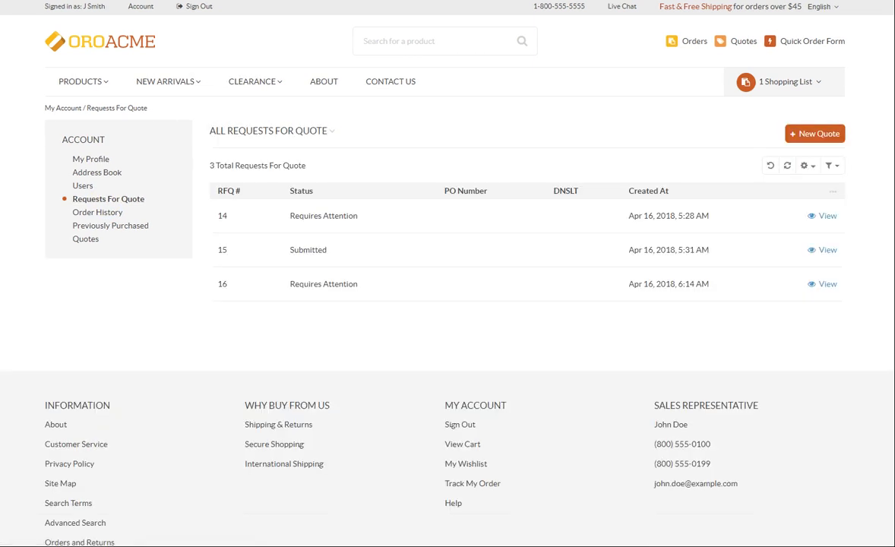
{"action": "left_click", "coordinate": [827, 284]}
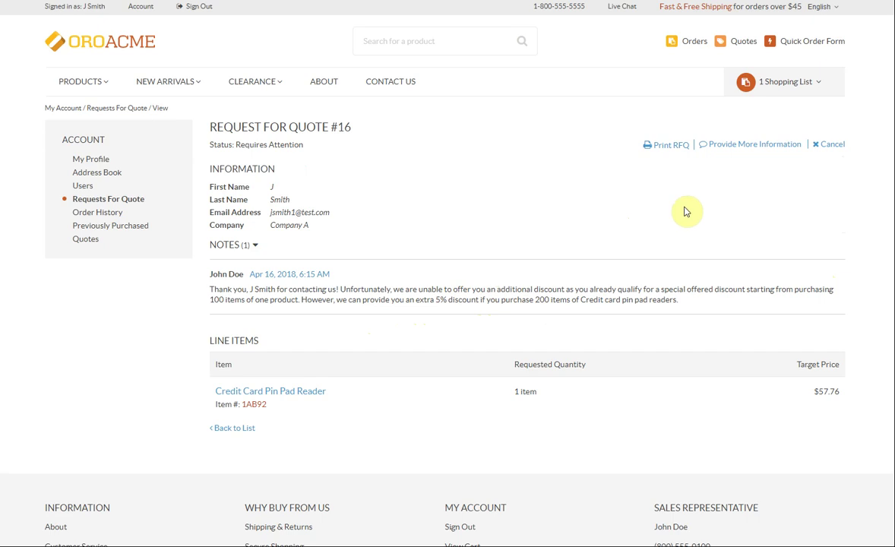
{"action": "left_click", "coordinate": [759, 146]}
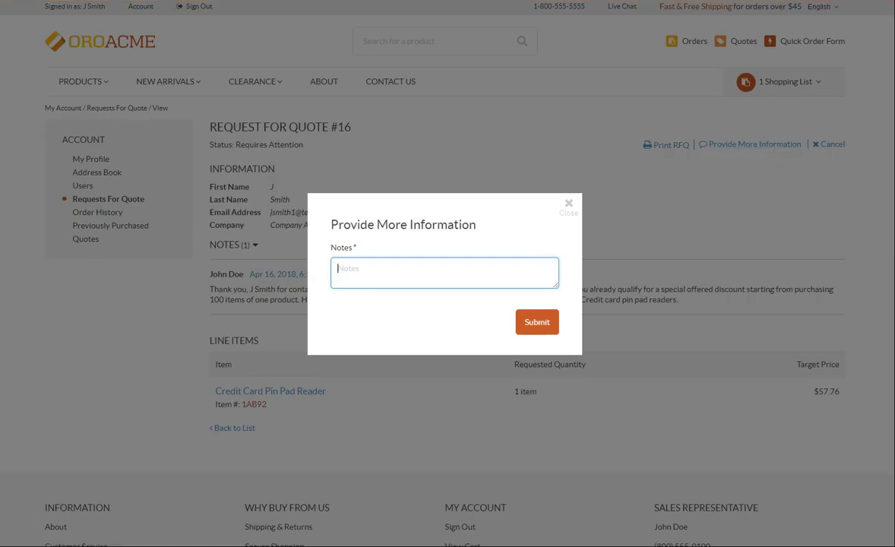
{"action": "type", "text": "Thank you for the offer. We agree to purchase 200 items under the condition to get 15% discount off the total order"}
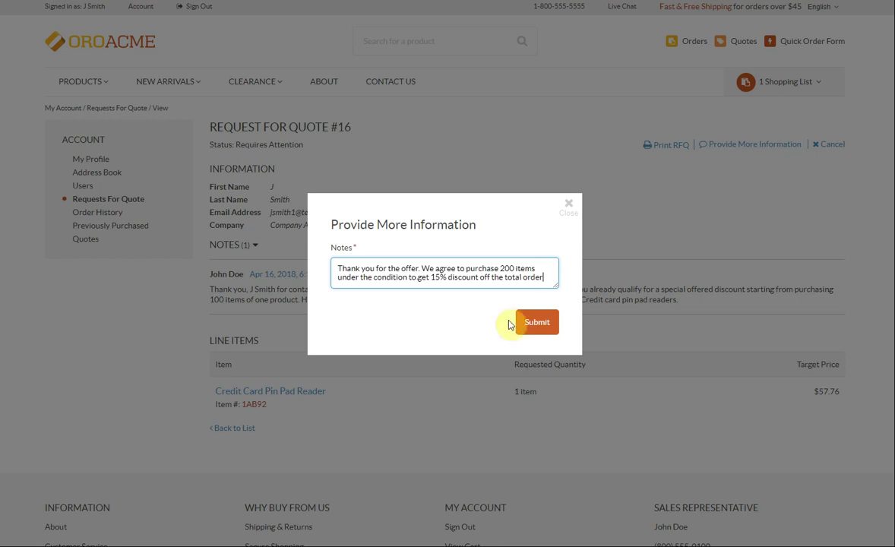
{"action": "left_click", "coordinate": [541, 325]}
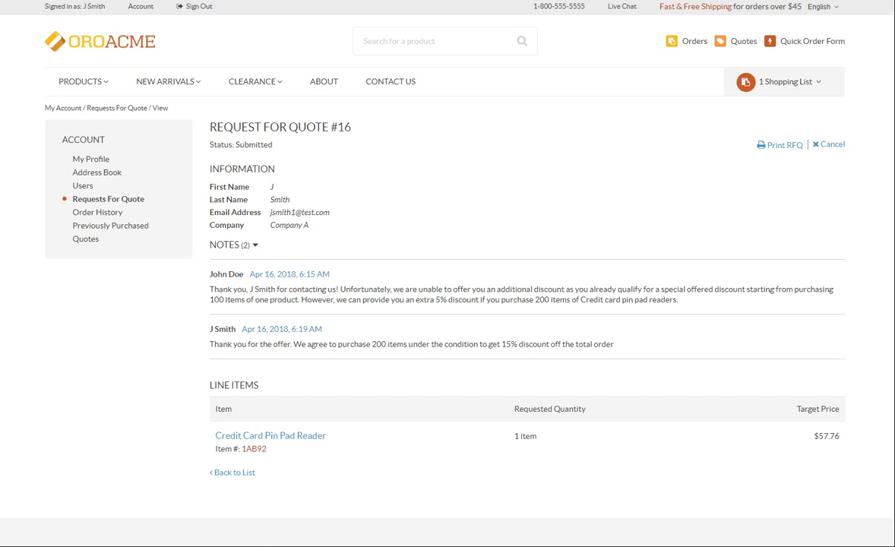
- Glance at the quotes list, then start a new request for quote and abandon it
{"action": "left_click", "coordinate": [88, 240]}
{"action": "left_click", "coordinate": [84, 198]}
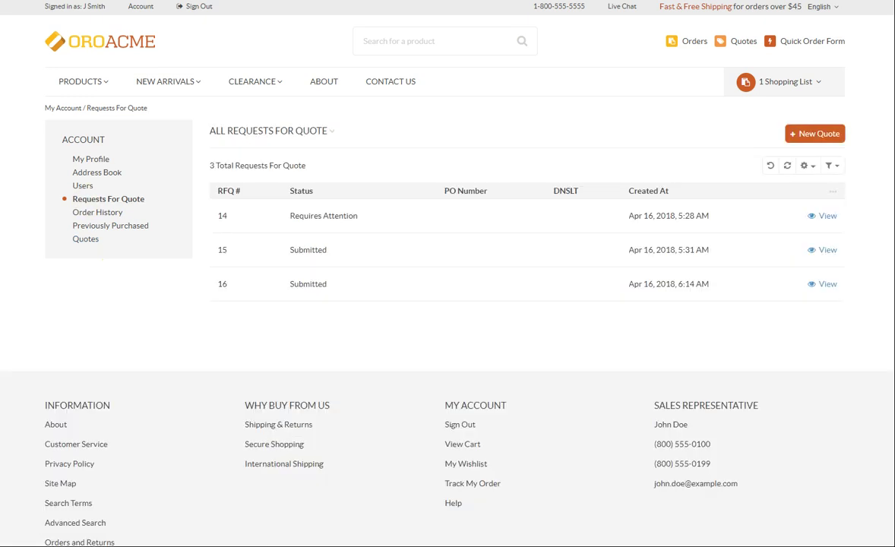
{"action": "left_click", "coordinate": [813, 133]}
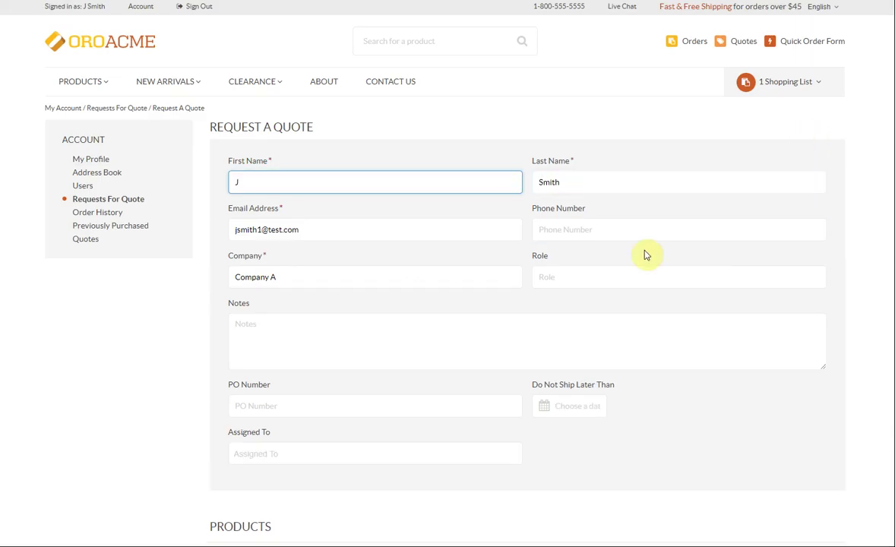
{"action": "scroll", "coordinate": [591, 253], "scroll_direction": "down", "scroll_amount": 3}
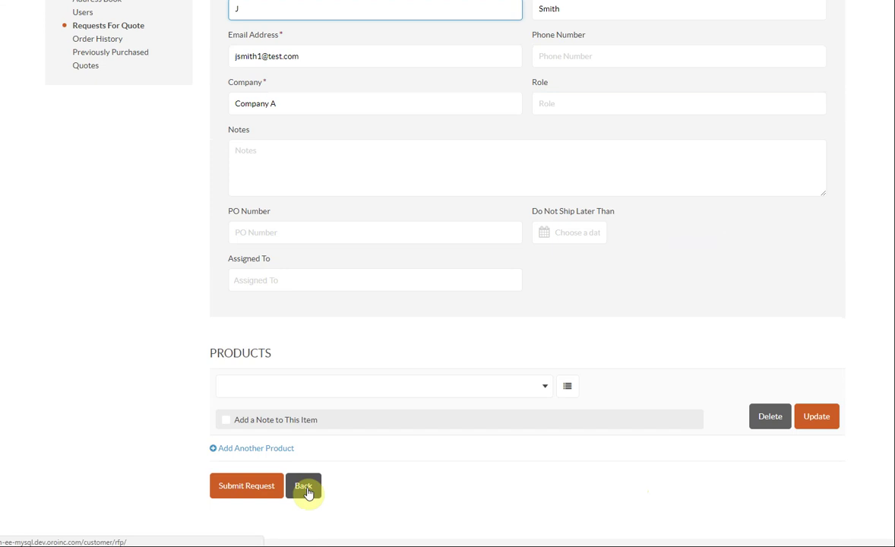
{"action": "left_click", "coordinate": [304, 486]}
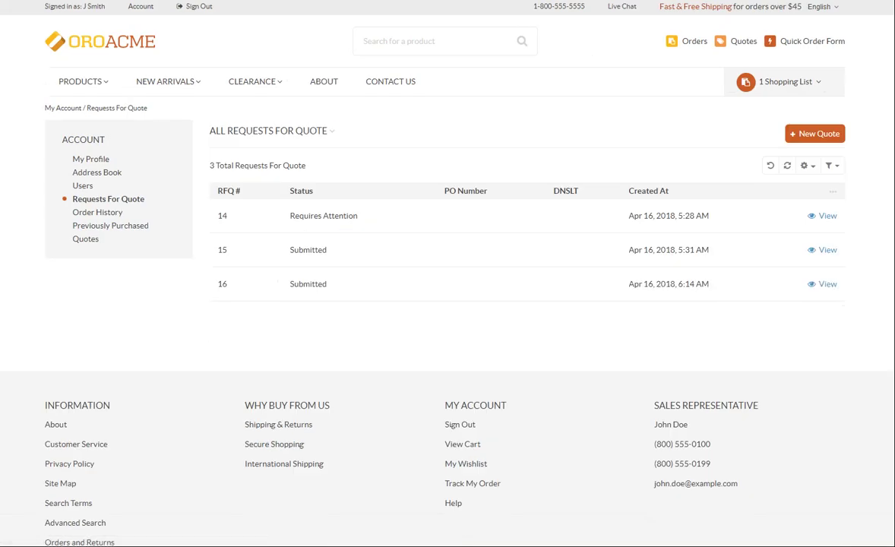
- Re-order all items from past order #74 ($6,090.00) and review the new open orders
{"action": "left_click", "coordinate": [97, 212]}
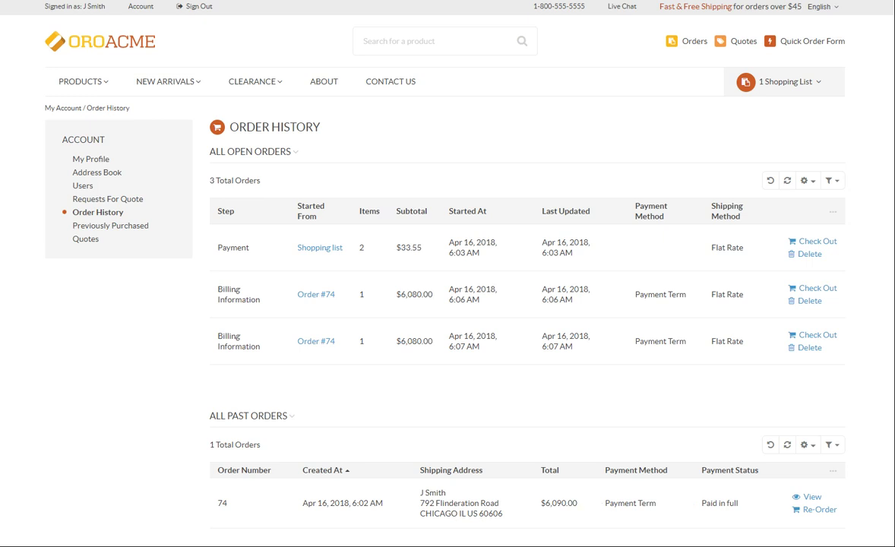
{"action": "scroll", "coordinate": [40, 344], "scroll_direction": "down", "scroll_amount": 3}
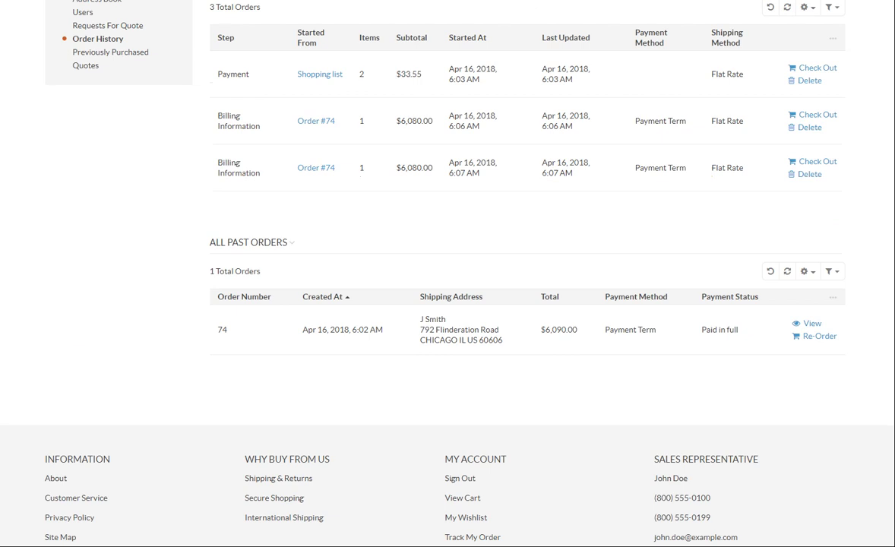
{"action": "left_click", "coordinate": [810, 324]}
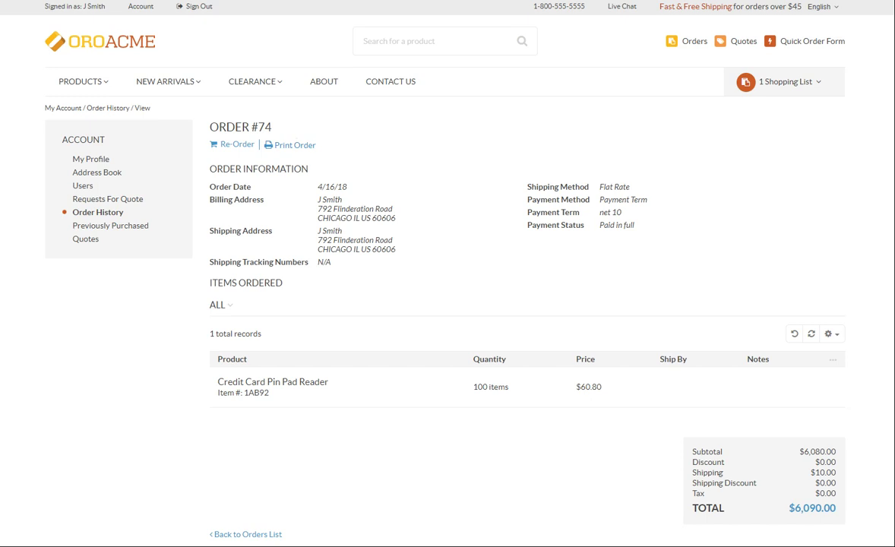
{"action": "left_click", "coordinate": [225, 152]}
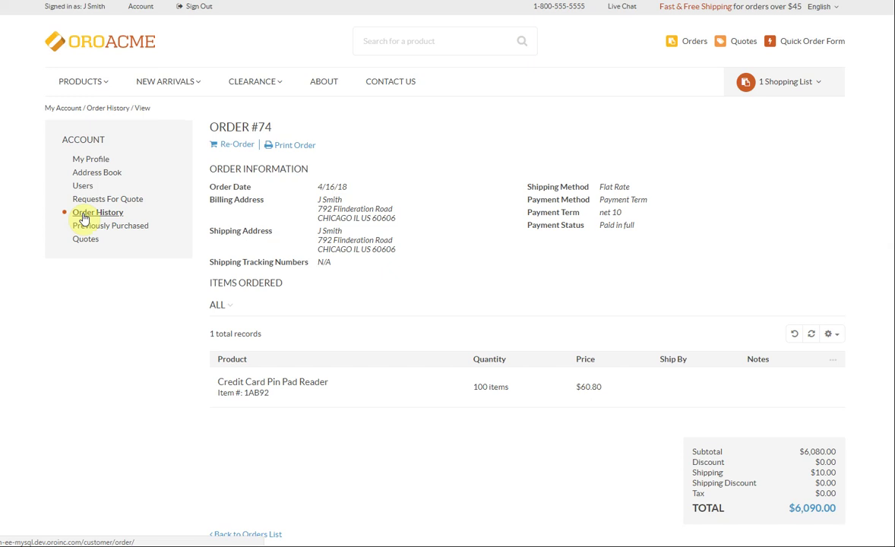
{"action": "left_click", "coordinate": [83, 218]}
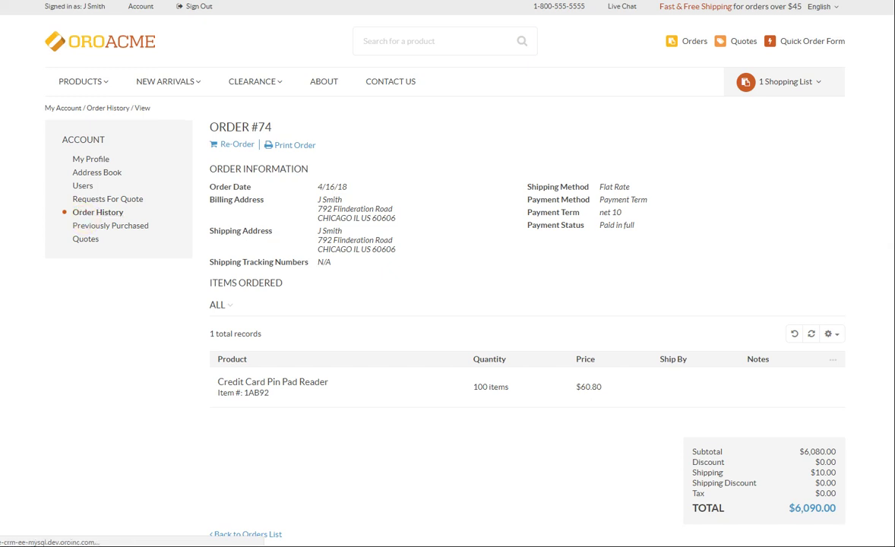
{"action": "scroll", "coordinate": [202, 407], "scroll_direction": "down", "scroll_amount": 4}
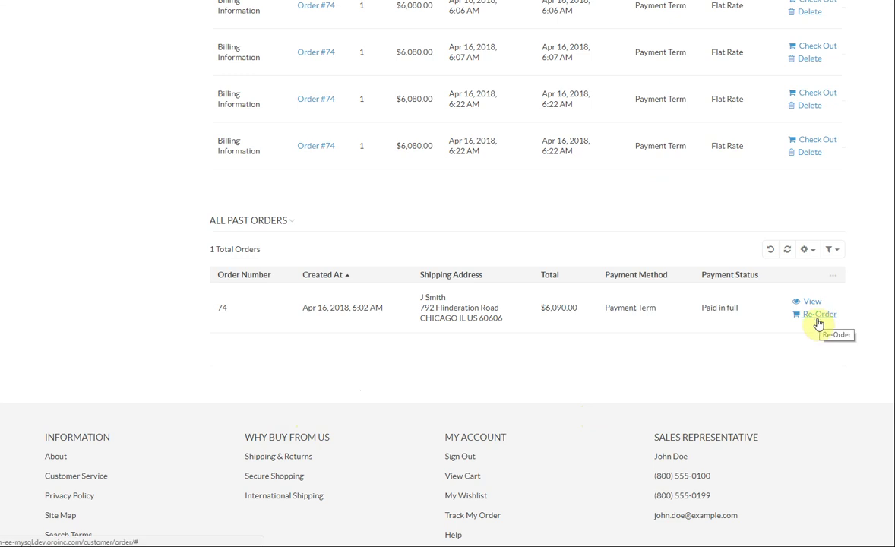
{"action": "scroll", "coordinate": [118, 307], "scroll_direction": "up", "scroll_amount": 5}
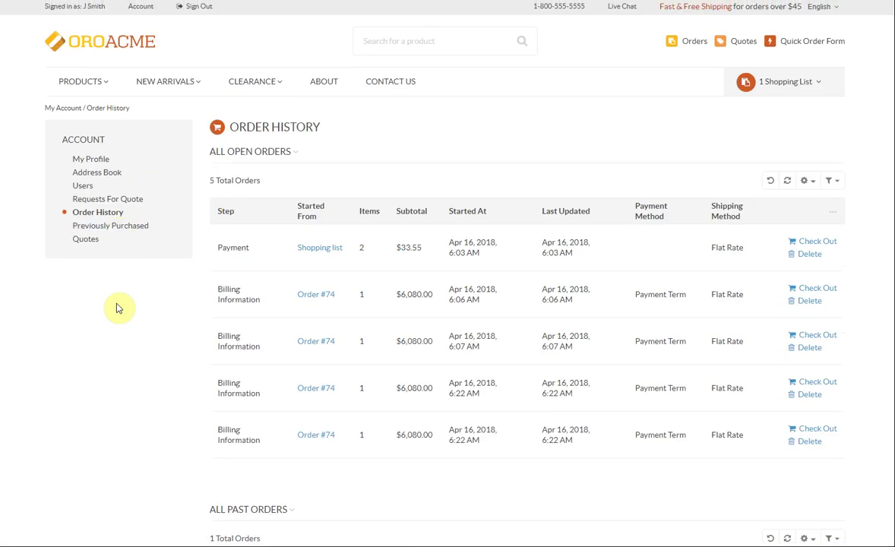
- Browse previously purchased products with newest-first sorting kept, then open the Quotes list
{"action": "left_click", "coordinate": [120, 230]}
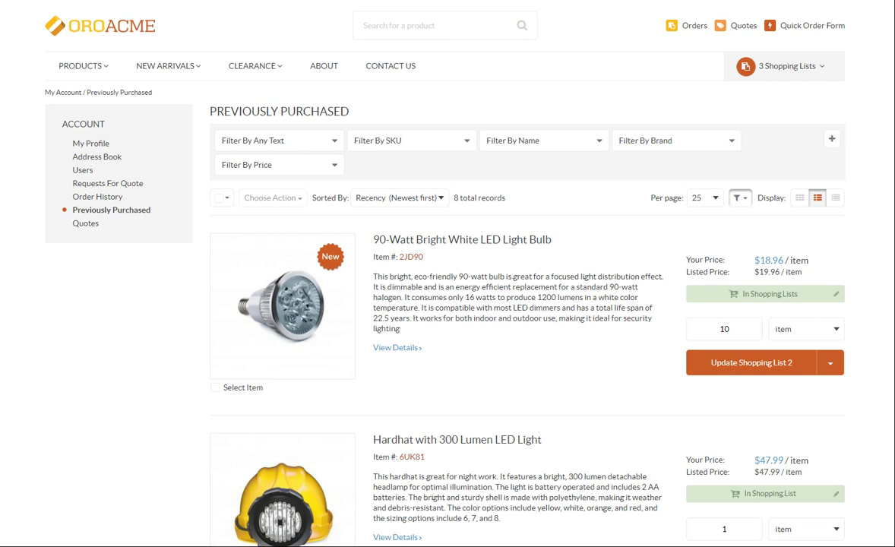
{"action": "left_click", "coordinate": [437, 197]}
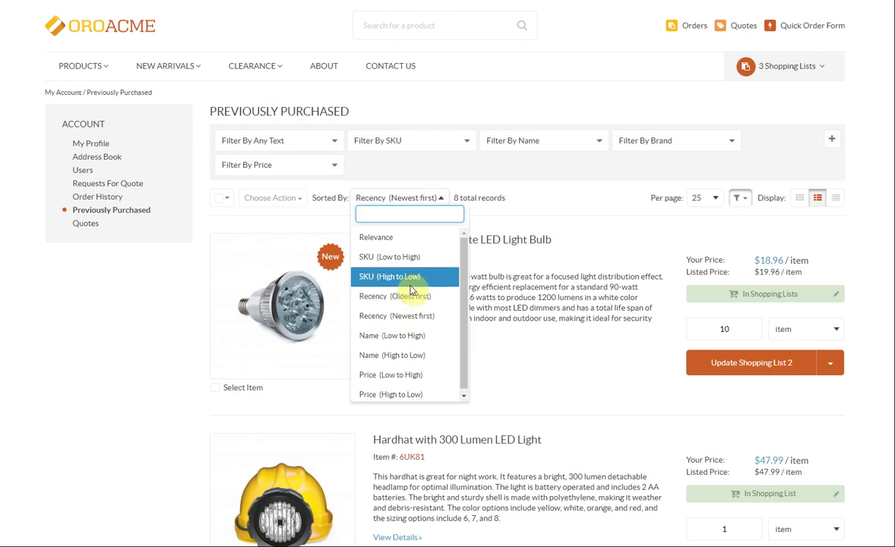
{"action": "left_click", "coordinate": [543, 180]}
{"action": "scroll", "coordinate": [456, 304], "scroll_direction": "down", "scroll_amount": 1}
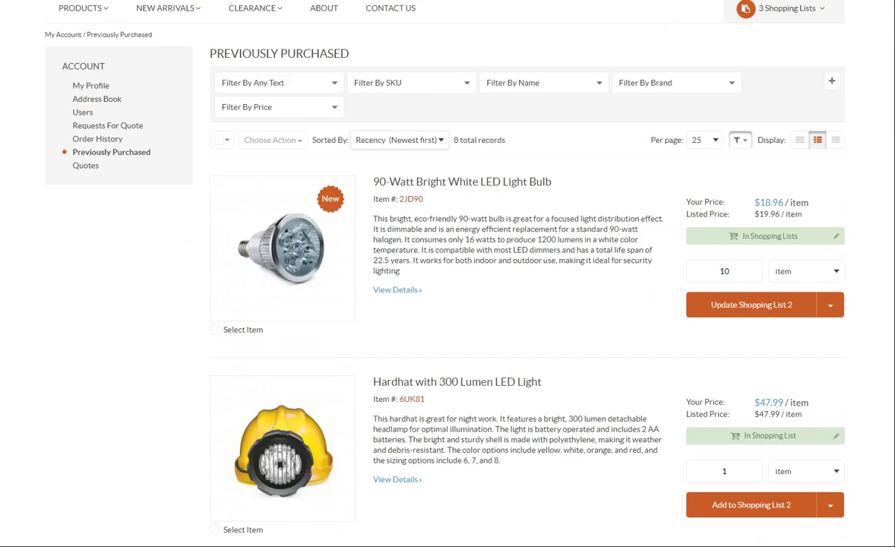
{"action": "left_click", "coordinate": [86, 165]}
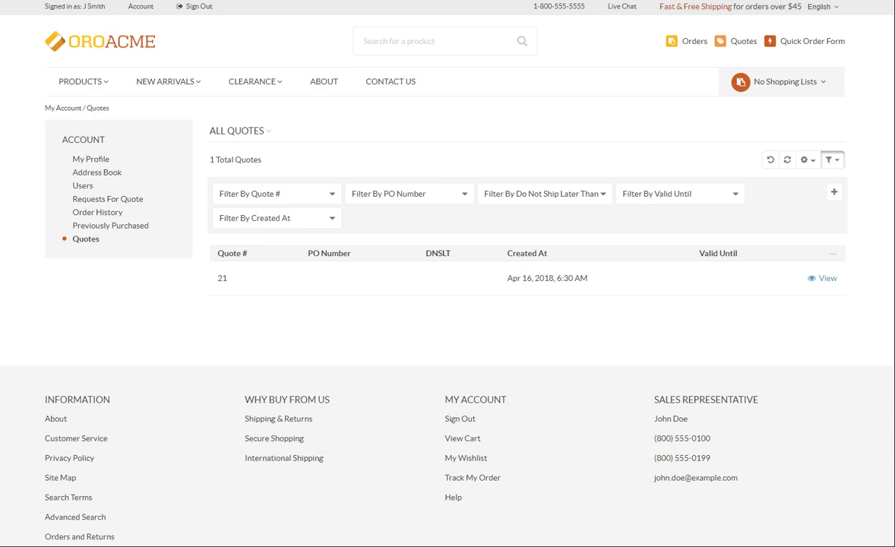
- Open quote #21 for the Credit Card Pin Pad Reader (SKU 1AB92) at $57.76
{"action": "left_click", "coordinate": [826, 279]}
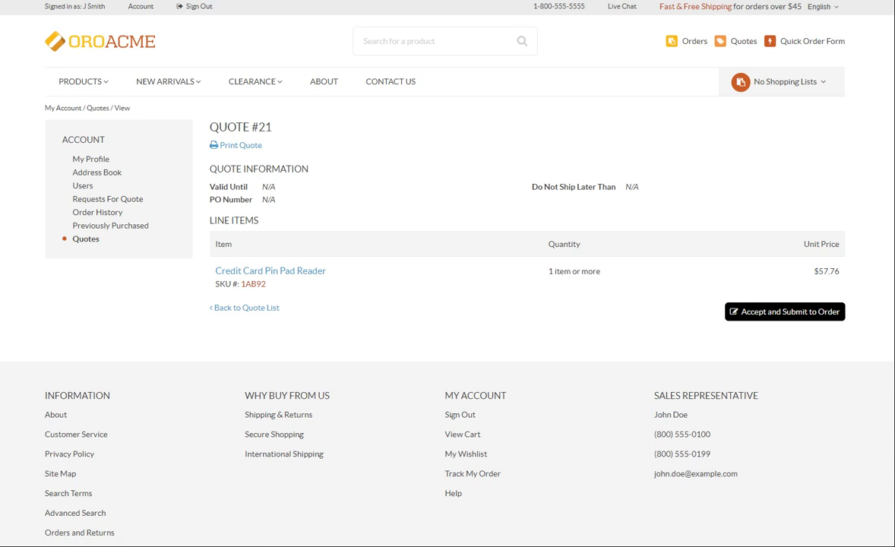
- Accept quote #21 for 200 pin pad readers and submit it to checkout ($11,552.00)
{"action": "left_click", "coordinate": [797, 312]}
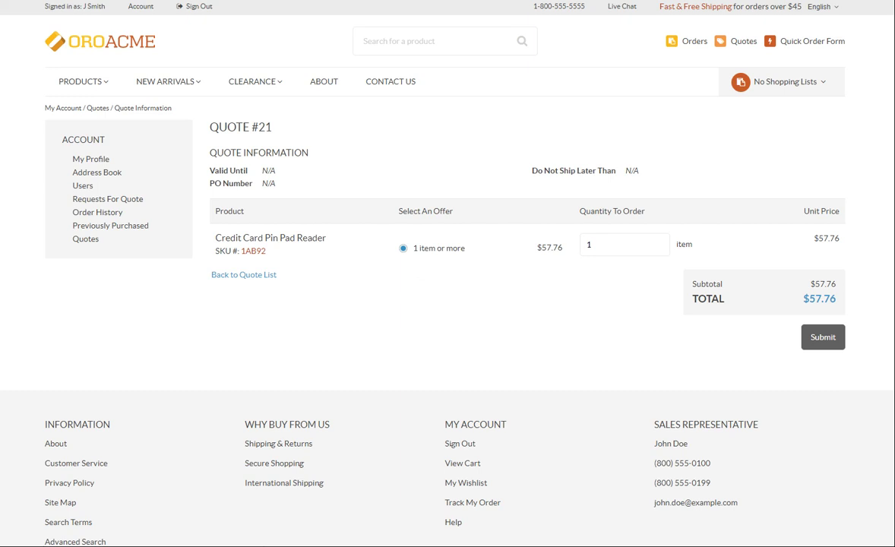
{"action": "left_click_drag", "start_coordinate": [606, 244], "coordinate": [580, 244]}
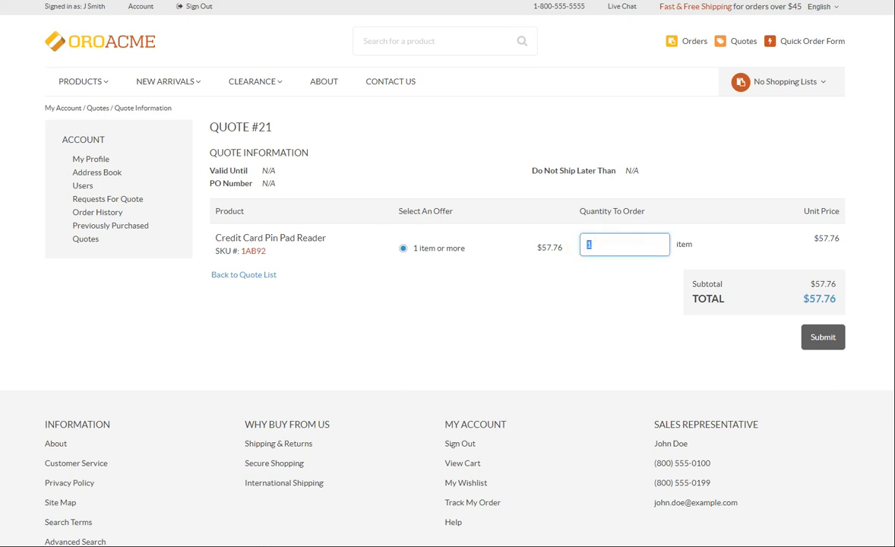
{"action": "type", "text": "200"}
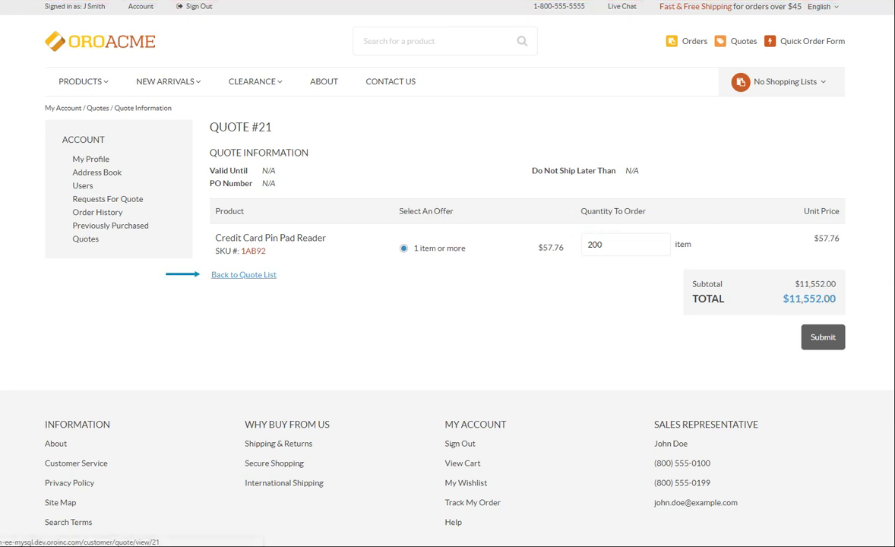
{"action": "left_click", "coordinate": [257, 275]}
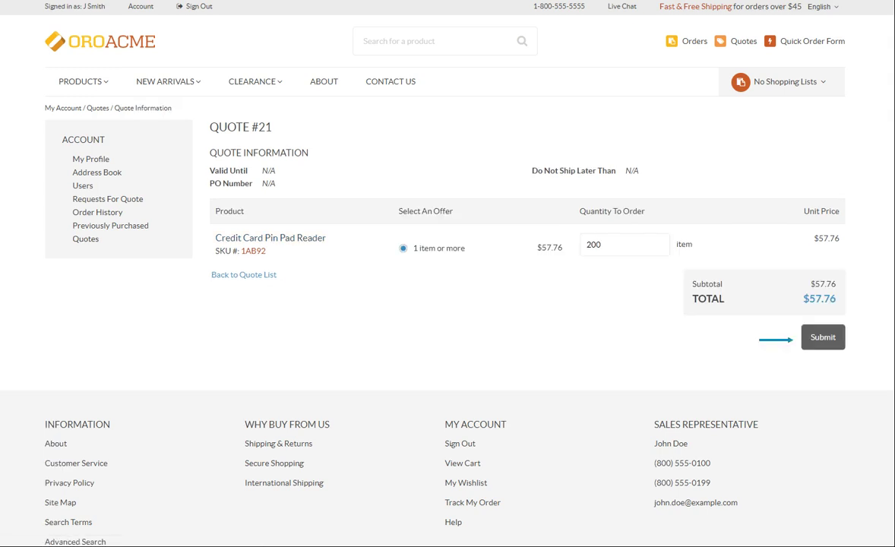
{"action": "left_click", "coordinate": [828, 341]}
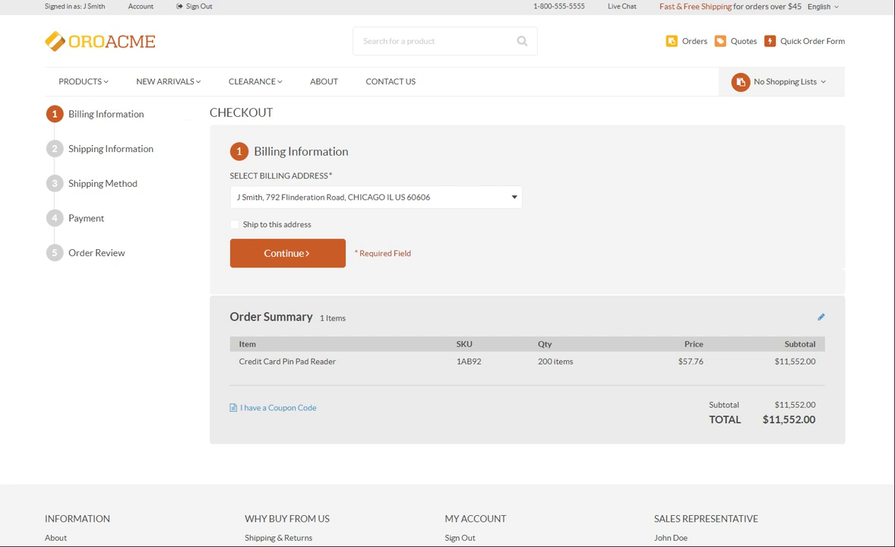
- Exit checkout through Account and return to the OroAcme home page
{"action": "left_click", "coordinate": [141, 6]}
{"action": "left_click", "coordinate": [83, 212]}
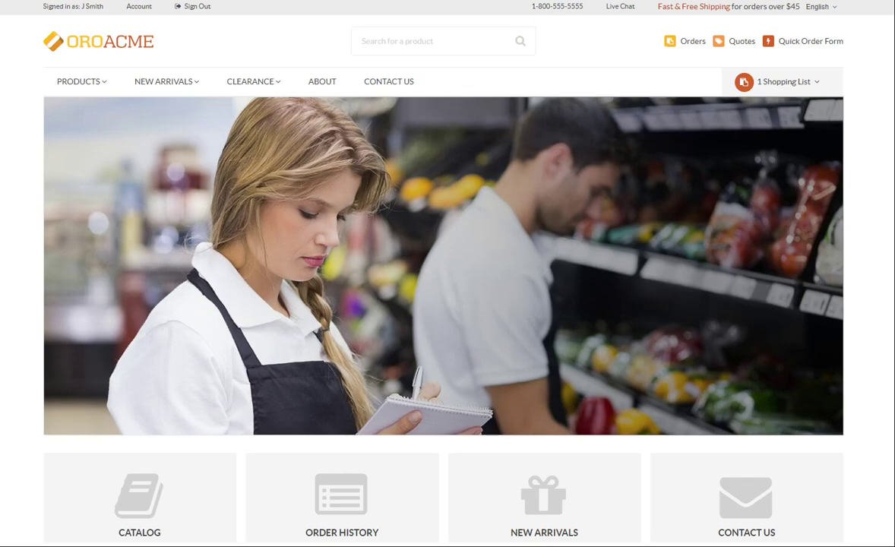